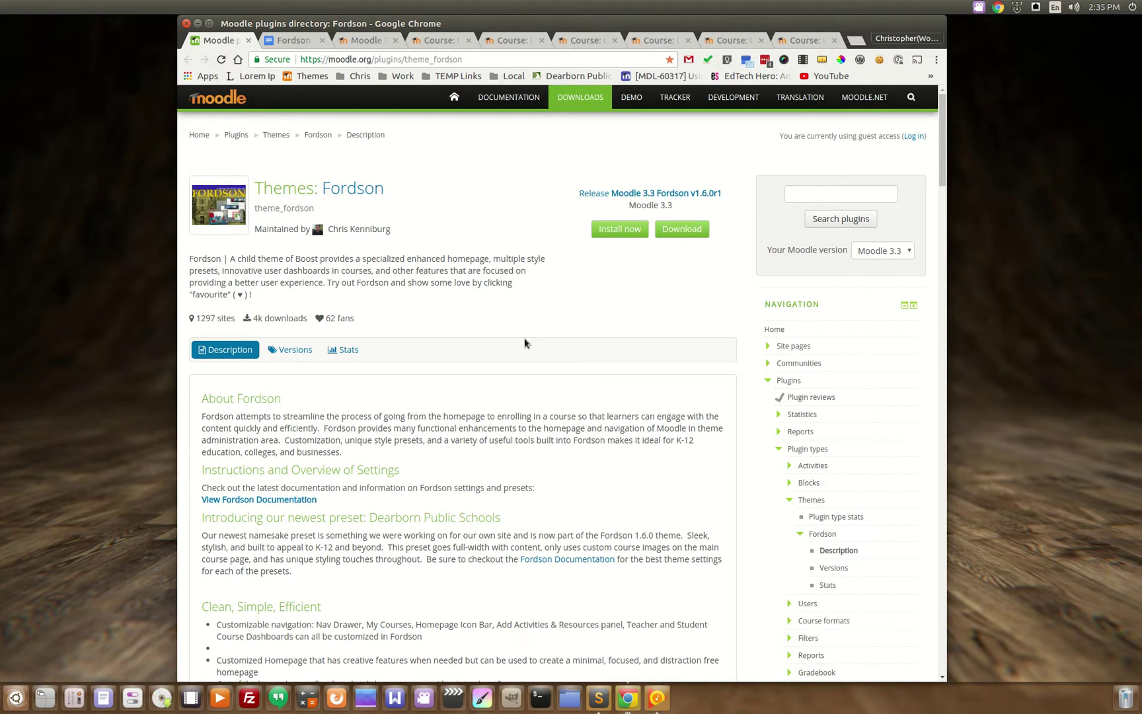
Read through the Fordson Moodle Theme Instructions document in Google Docs
scroll(513, 342, "down", 6)
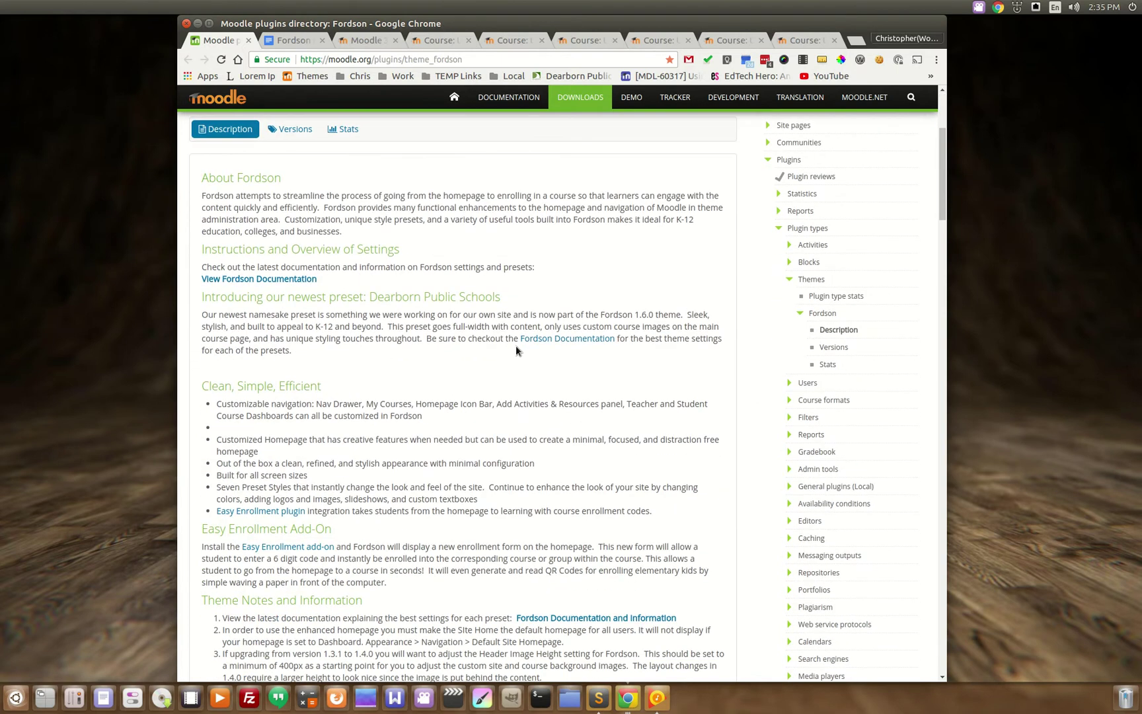
scroll(514, 351, "down", 10)
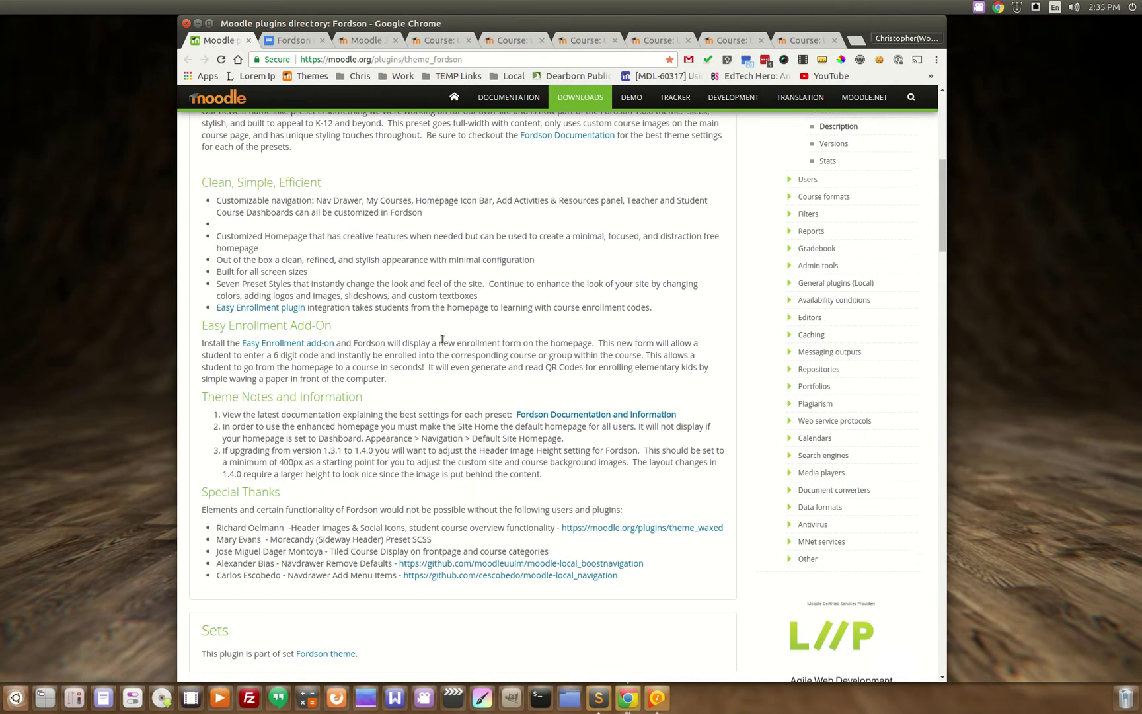
scroll(382, 488, "up", 15)
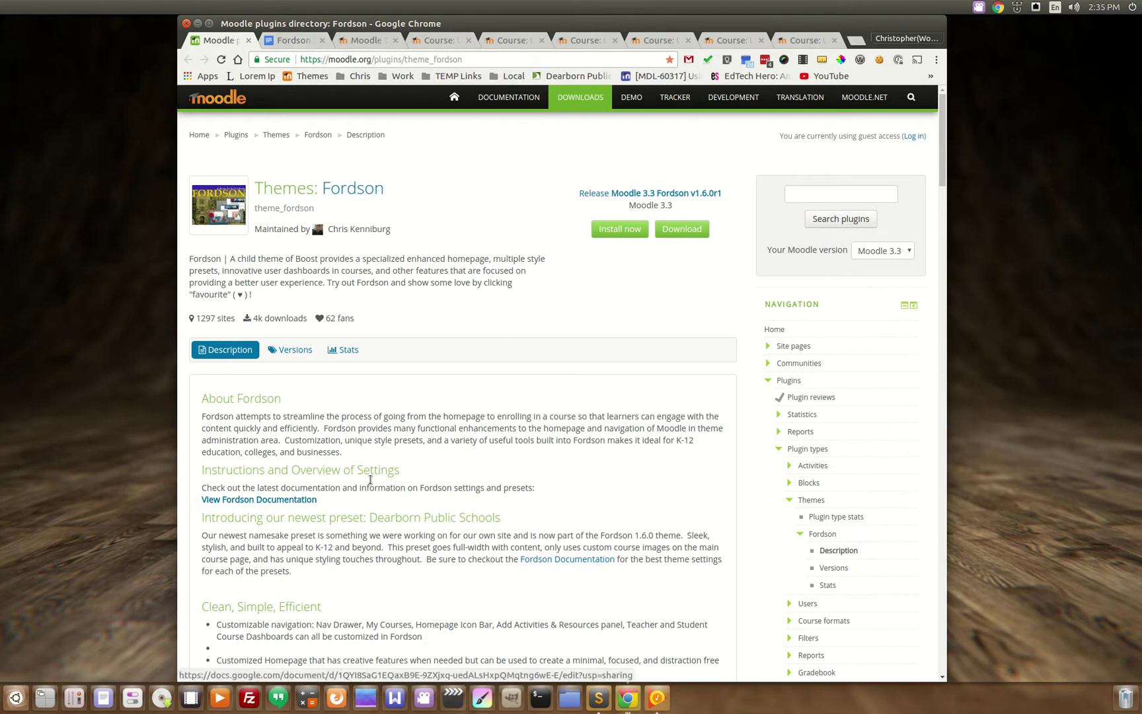
left_click(290, 41)
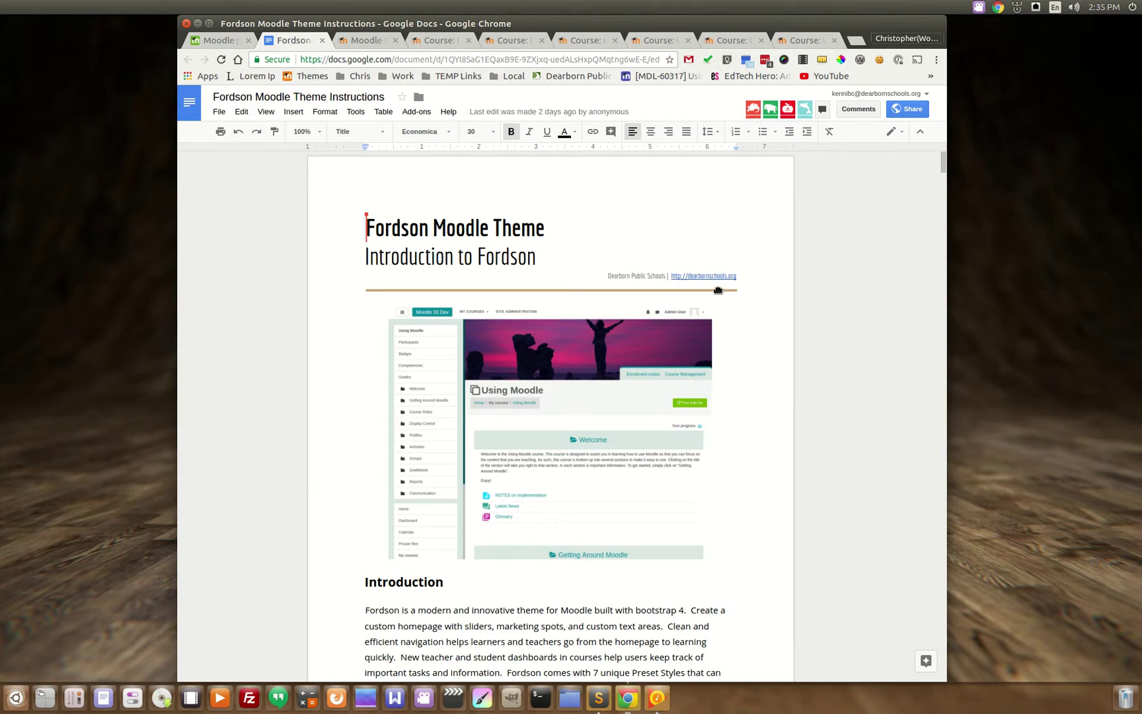
scroll(732, 398, "down", 3)
scroll(729, 394, "down", 10)
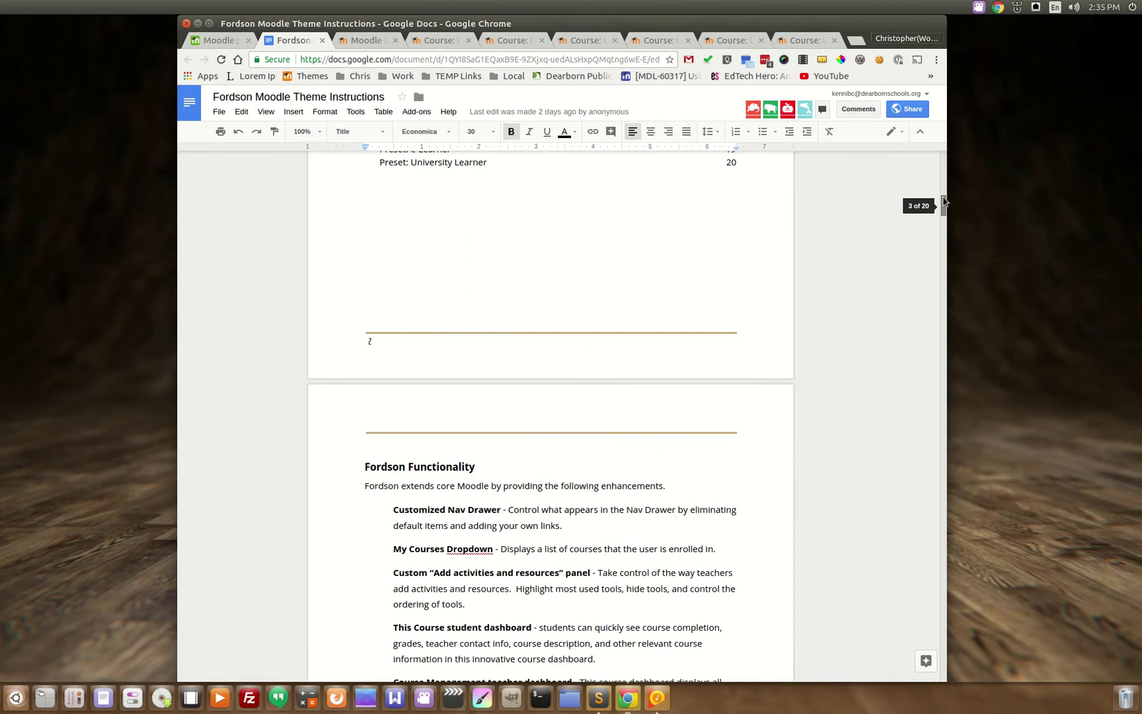
left_click_drag(945, 206, 935, 509)
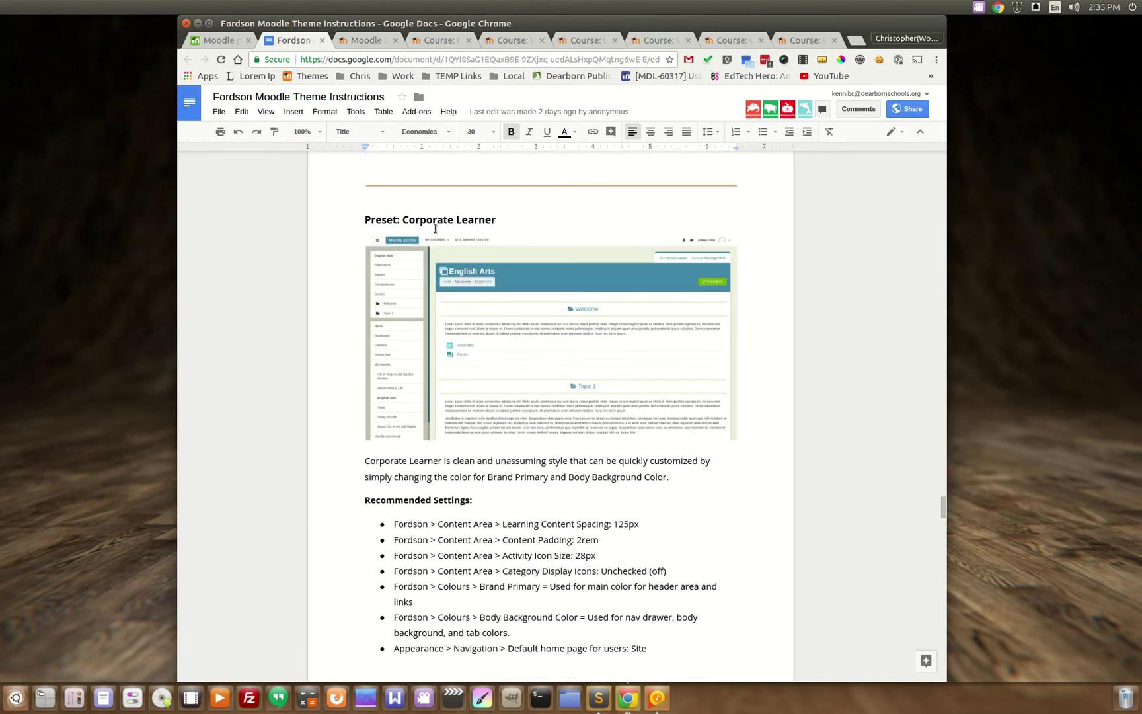
scroll(587, 485, "down", 2)
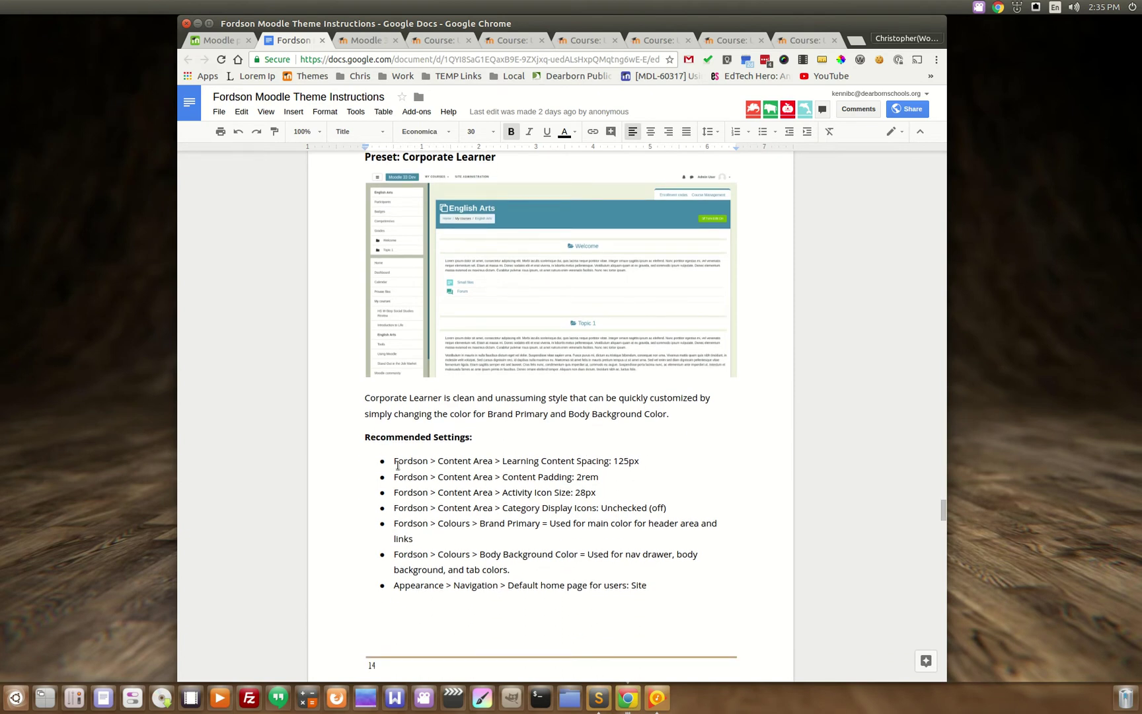
Highlight the Corporate Learner recommended settings list, then return to the Fordson theme settings page
left_click_drag(363, 436, 633, 580)
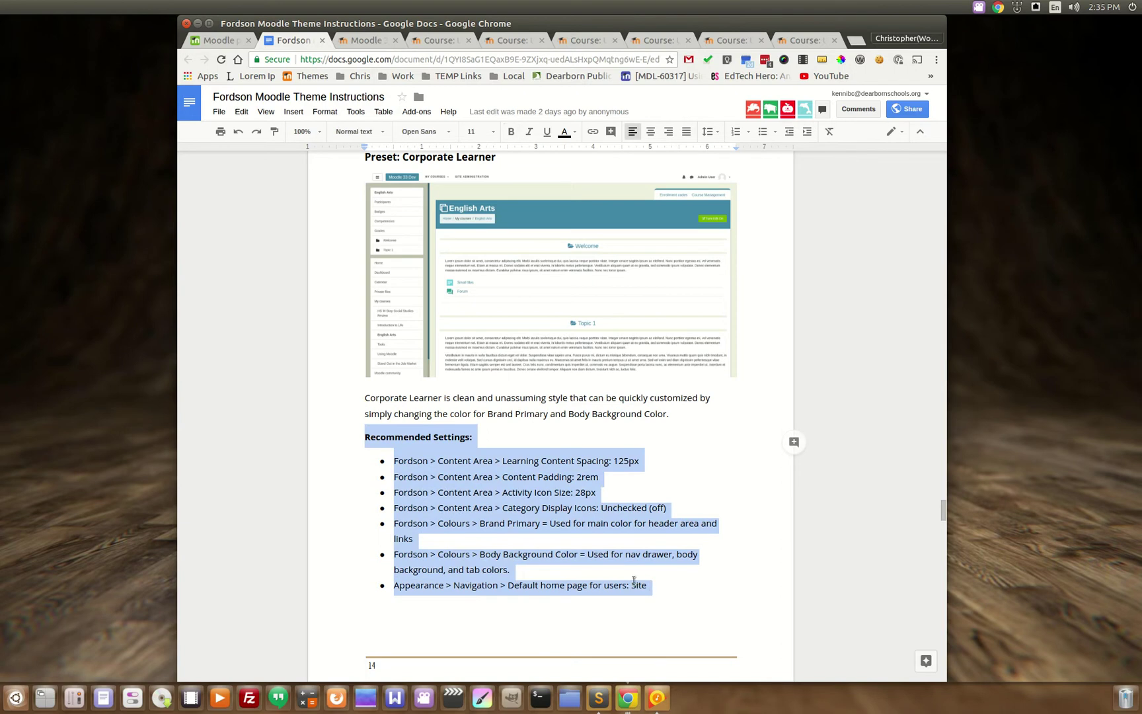
left_click(588, 468)
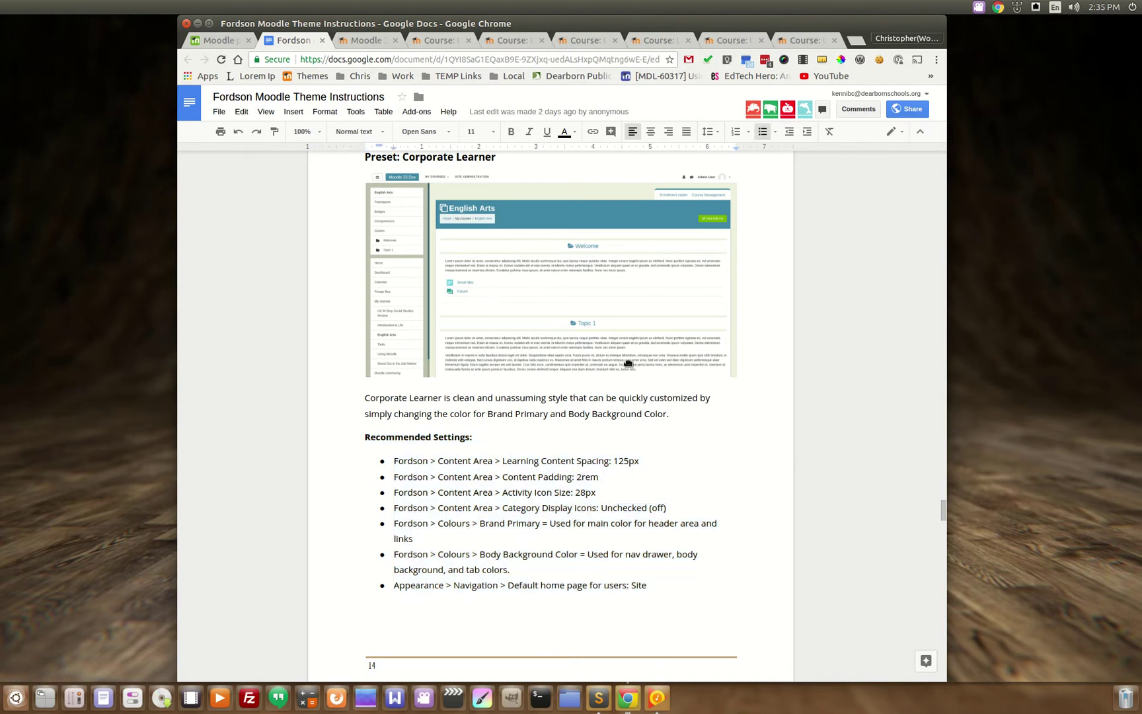
left_click_drag(943, 512, 971, 86)
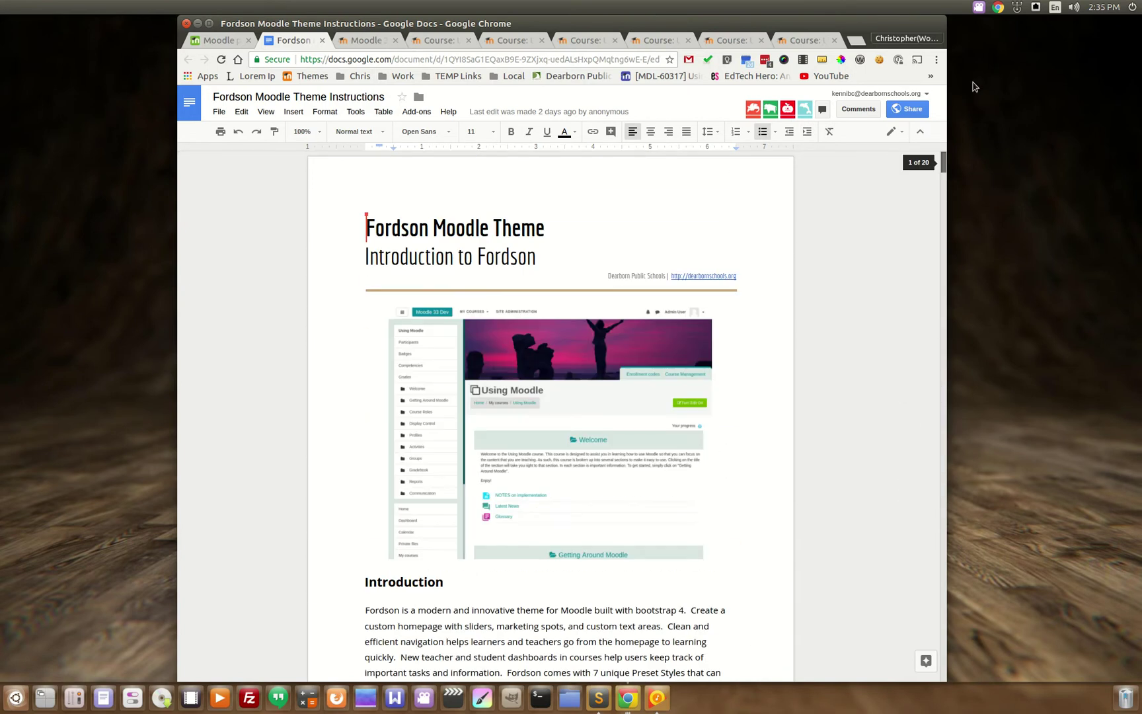
left_click(360, 40)
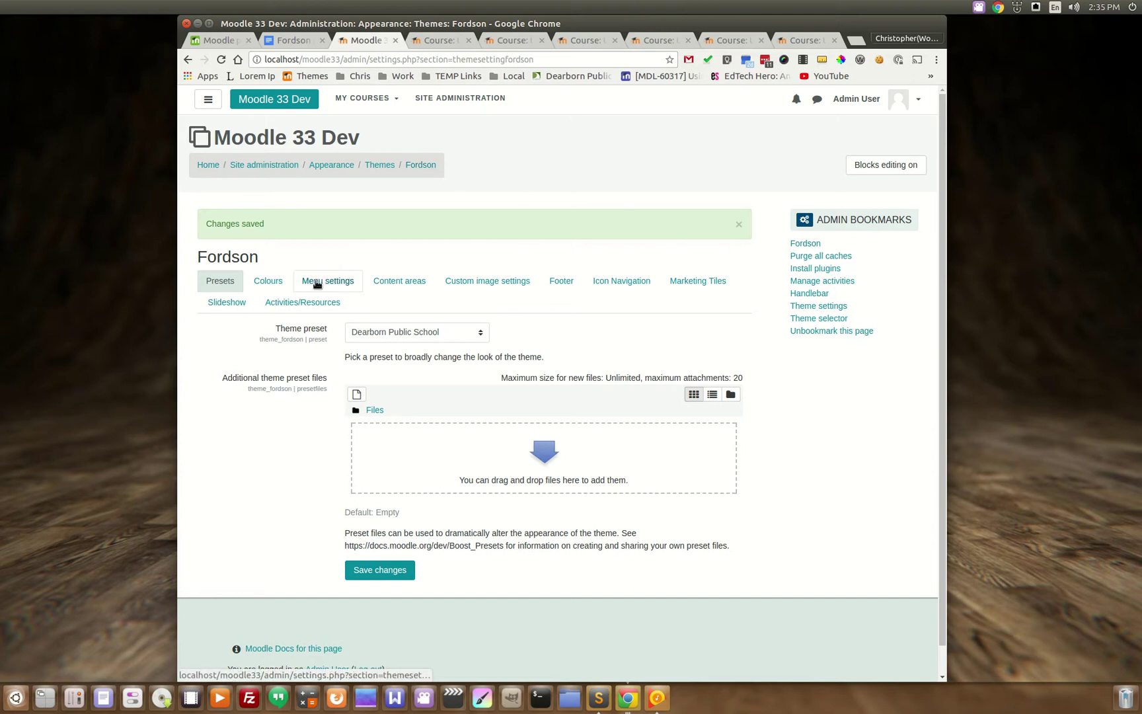
left_click(431, 339)
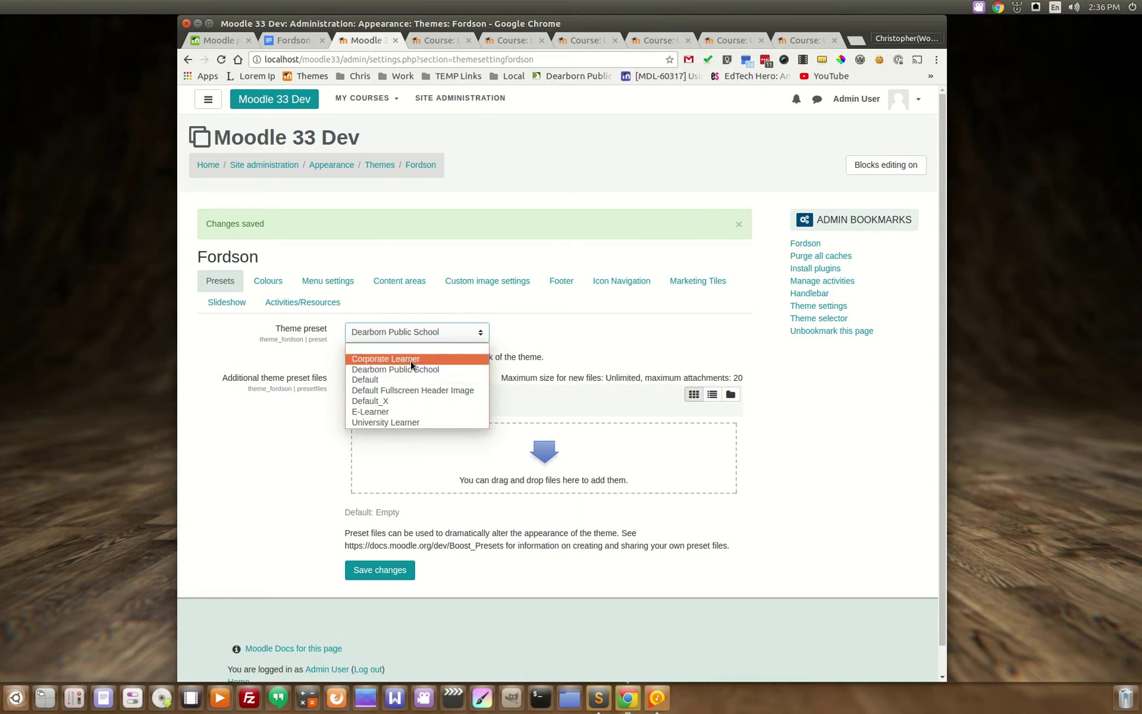
left_click(626, 361)
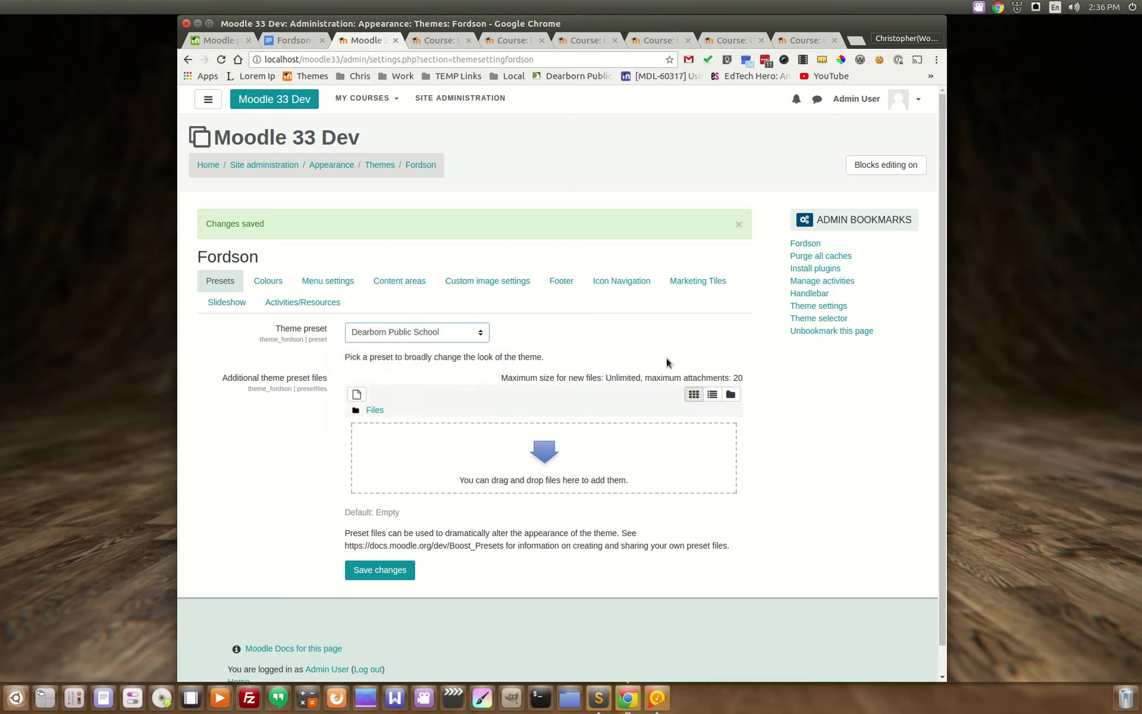
View the Dearborn-styled Using Moodle course page and toggle its teacher dashboard open and closed
left_click(440, 41)
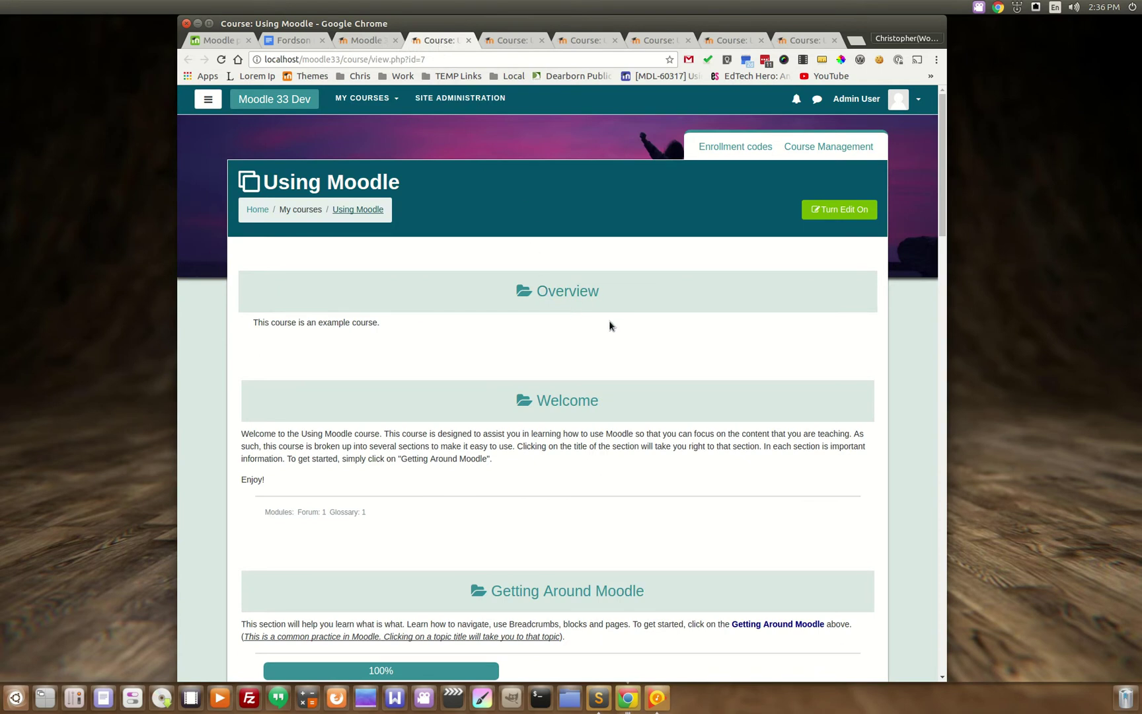
mouse_move(943, 132)
left_mouse_down()
mouse_move(949, 212)
mouse_move(956, 133)
left_mouse_up()
left_click(820, 149)
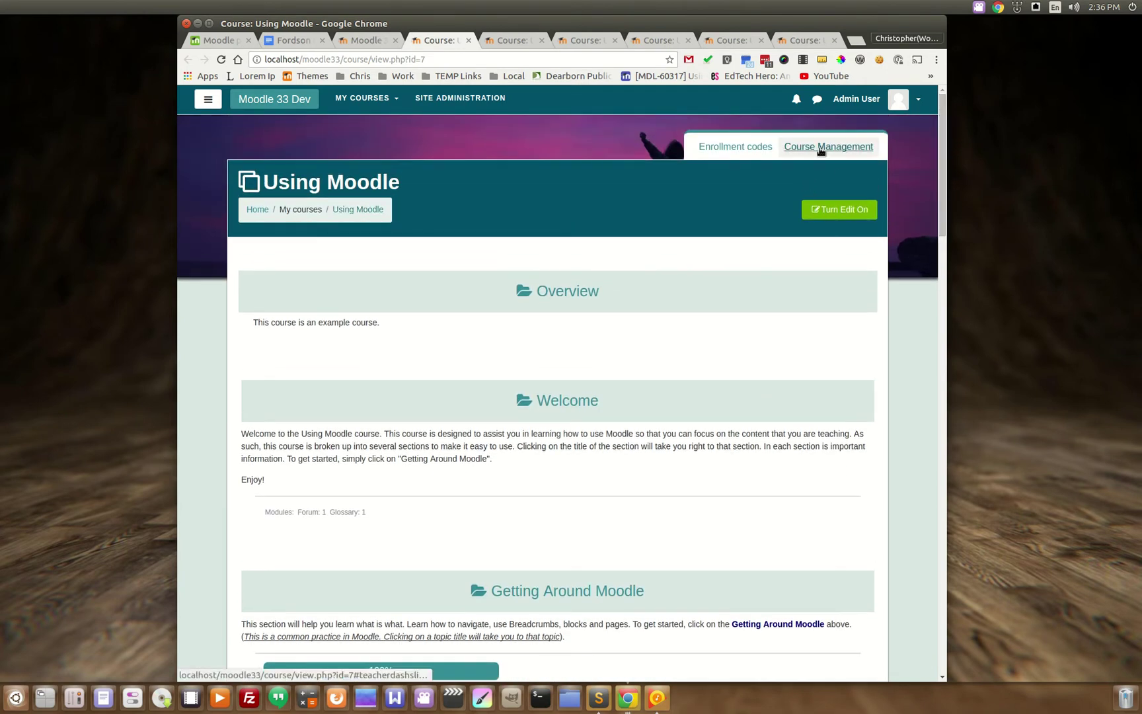
left_click(820, 149)
left_click(837, 148)
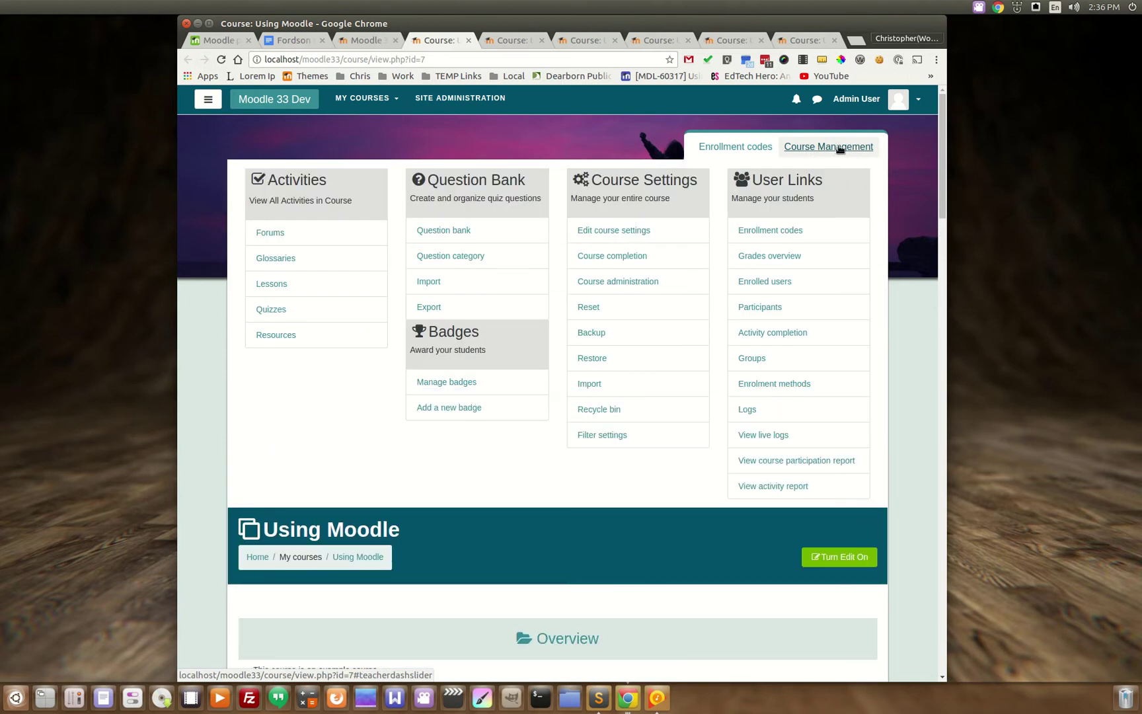
left_click(839, 149)
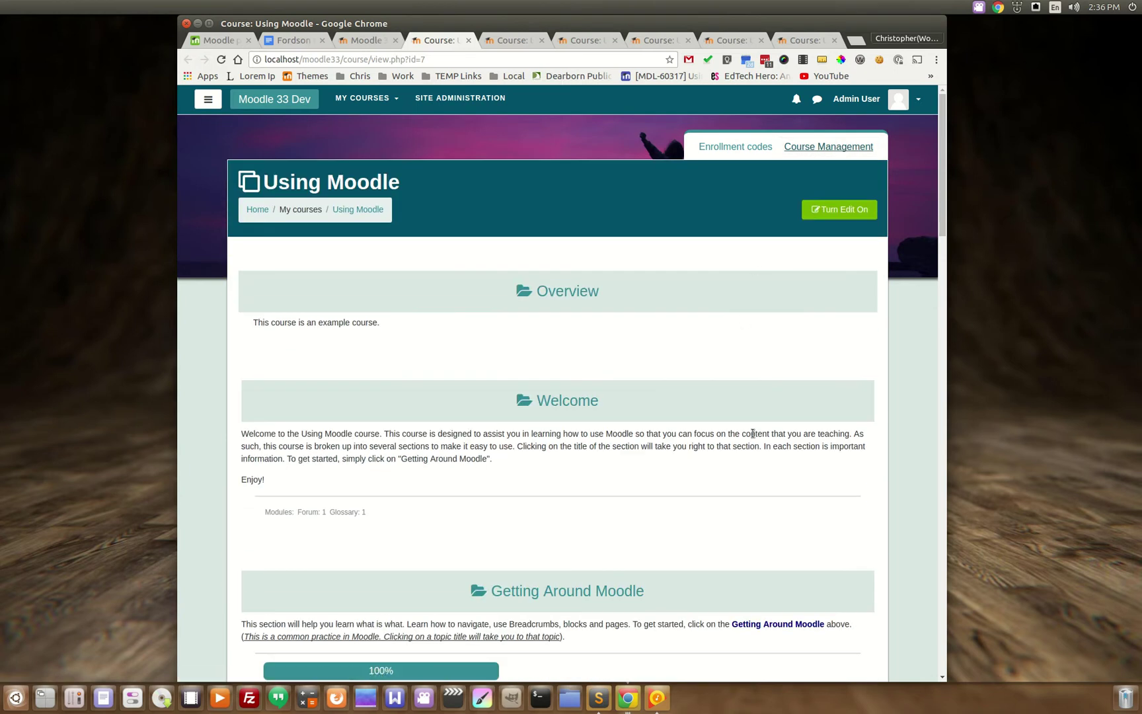
scroll(683, 411, "down", 5)
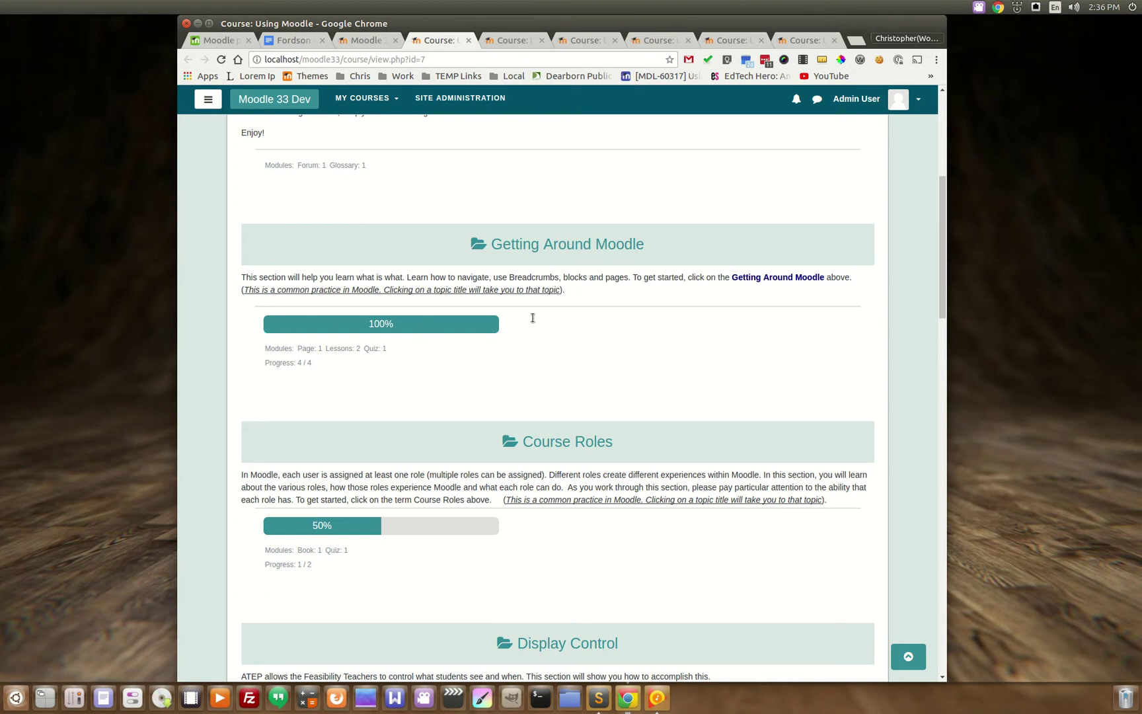
scroll(592, 400, "down", 5)
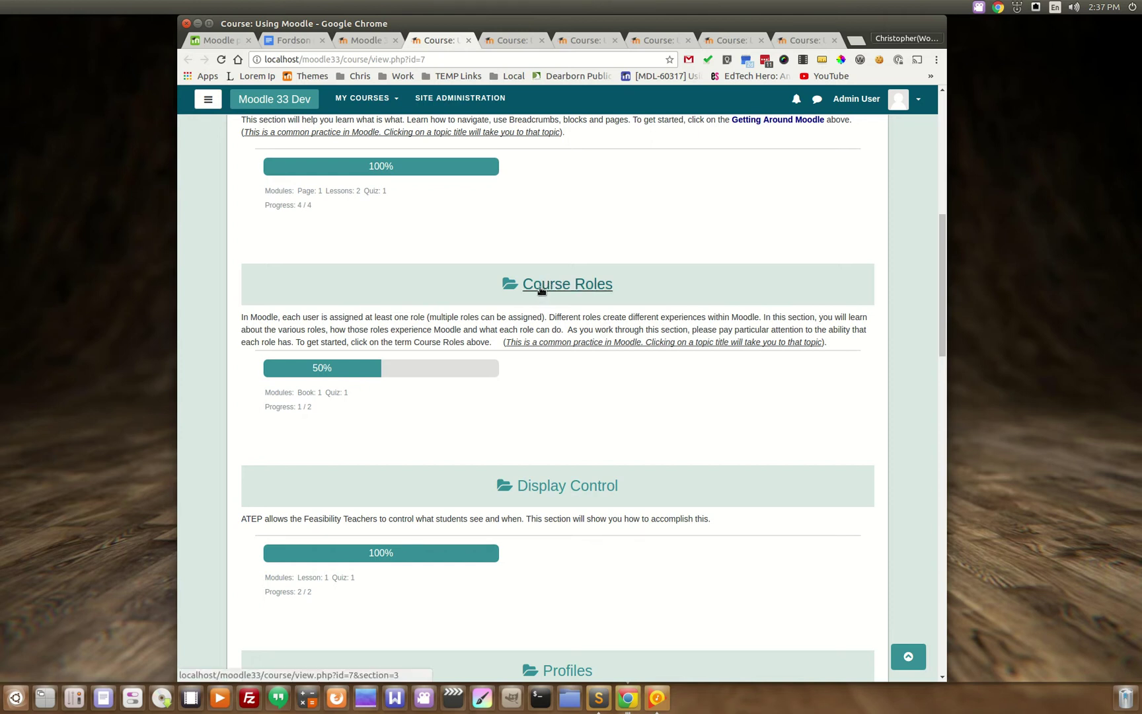
scroll(655, 400, "down", 3)
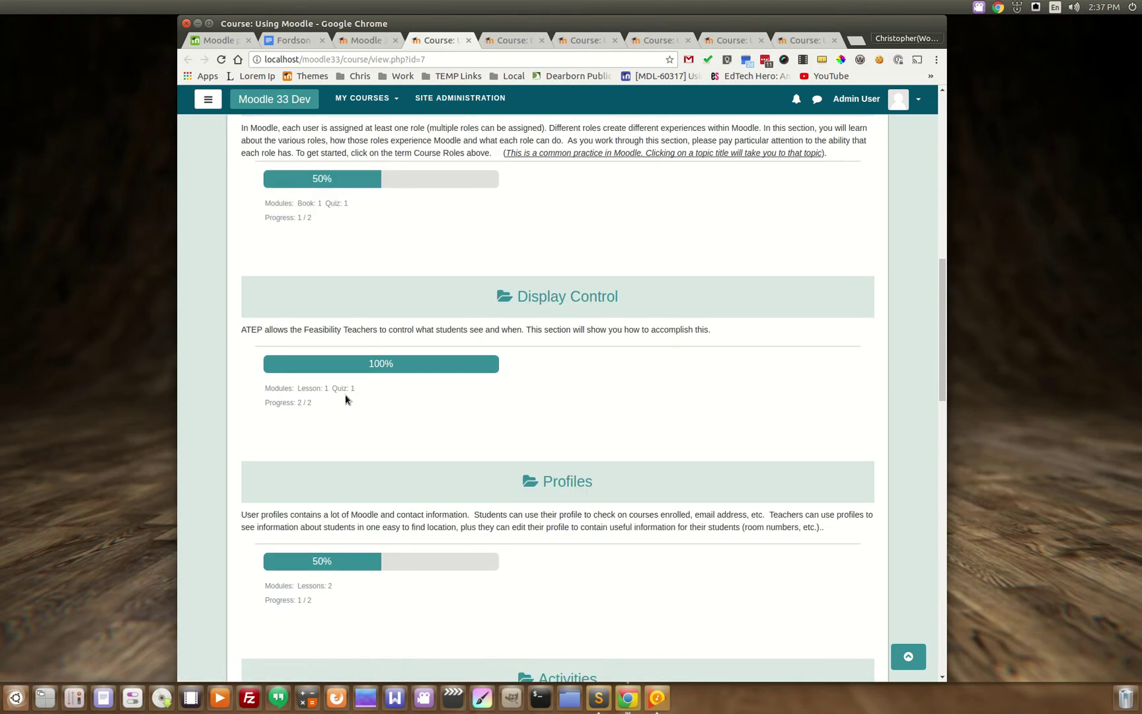
scroll(411, 452, "down", 2)
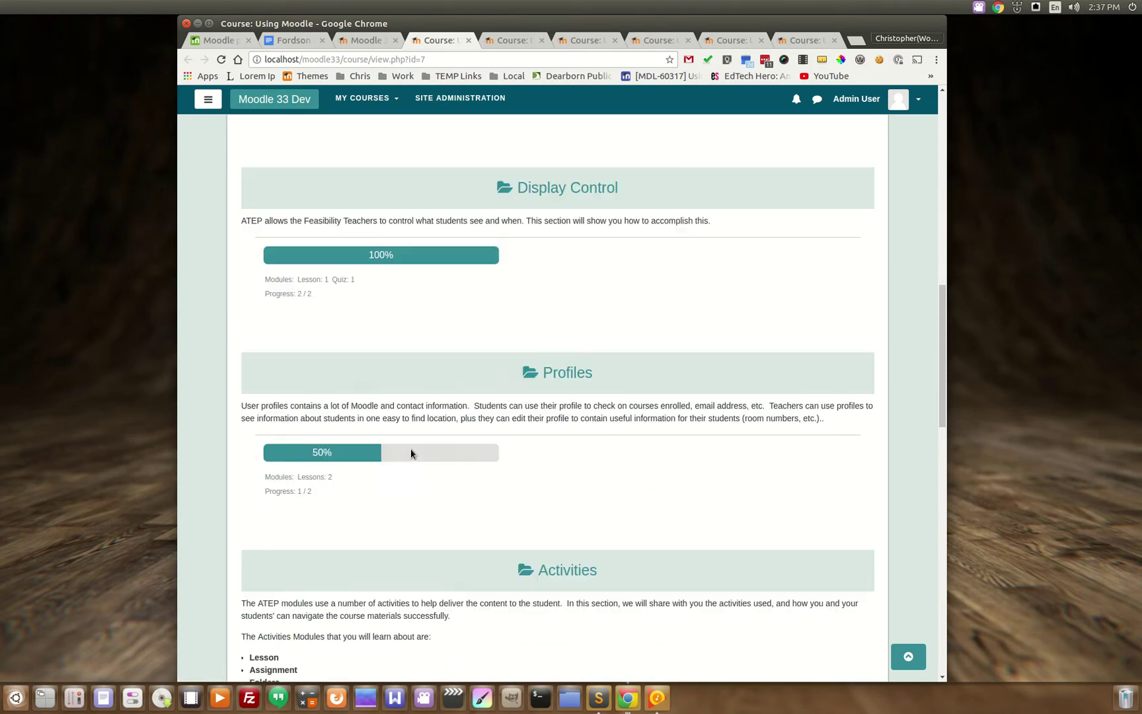
scroll(411, 452, "down", 7)
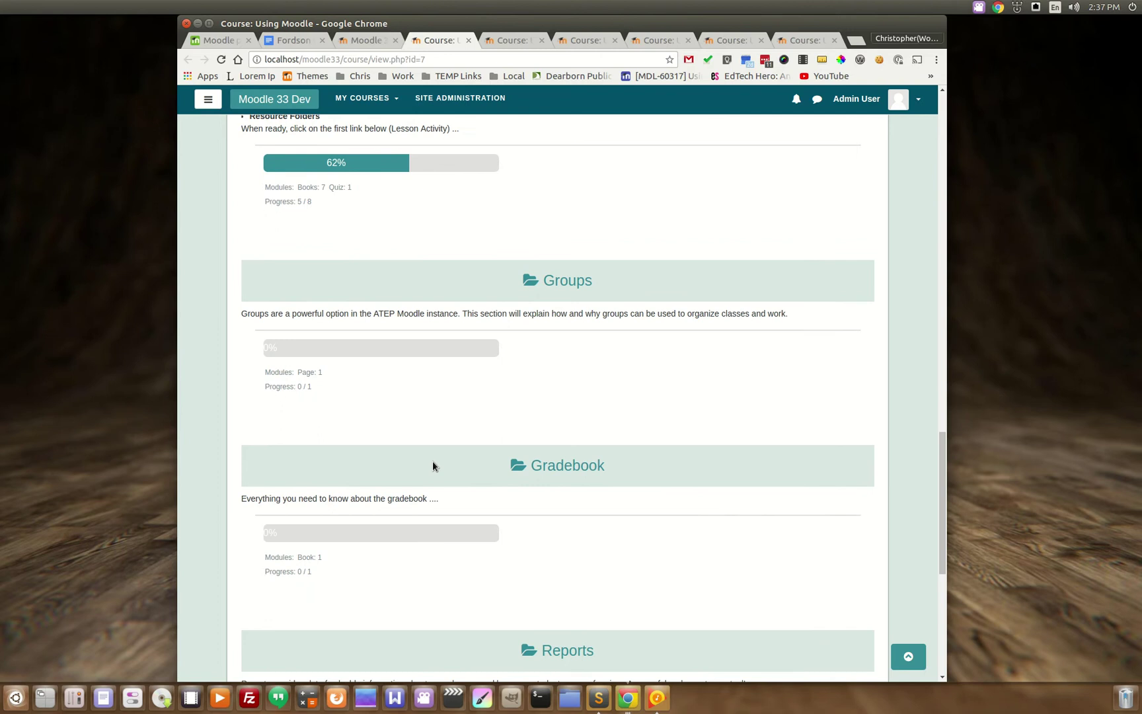
scroll(433, 465, "down", 5)
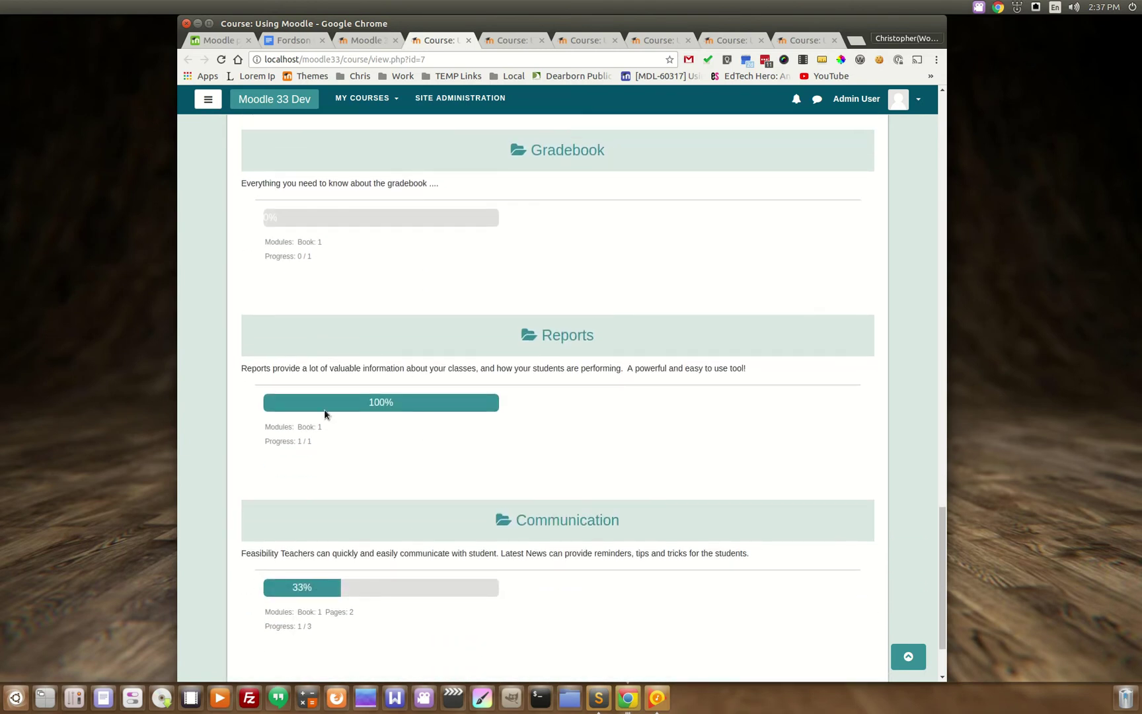
scroll(370, 487, "down", 2)
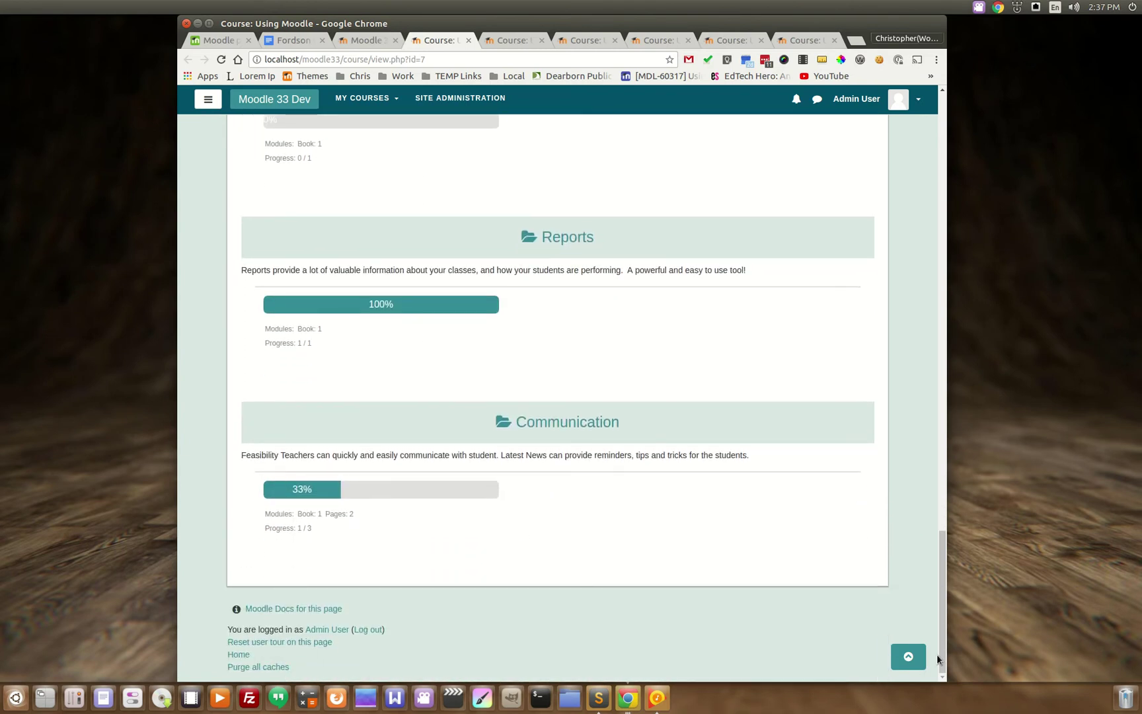
left_click_drag(940, 634, 945, 59)
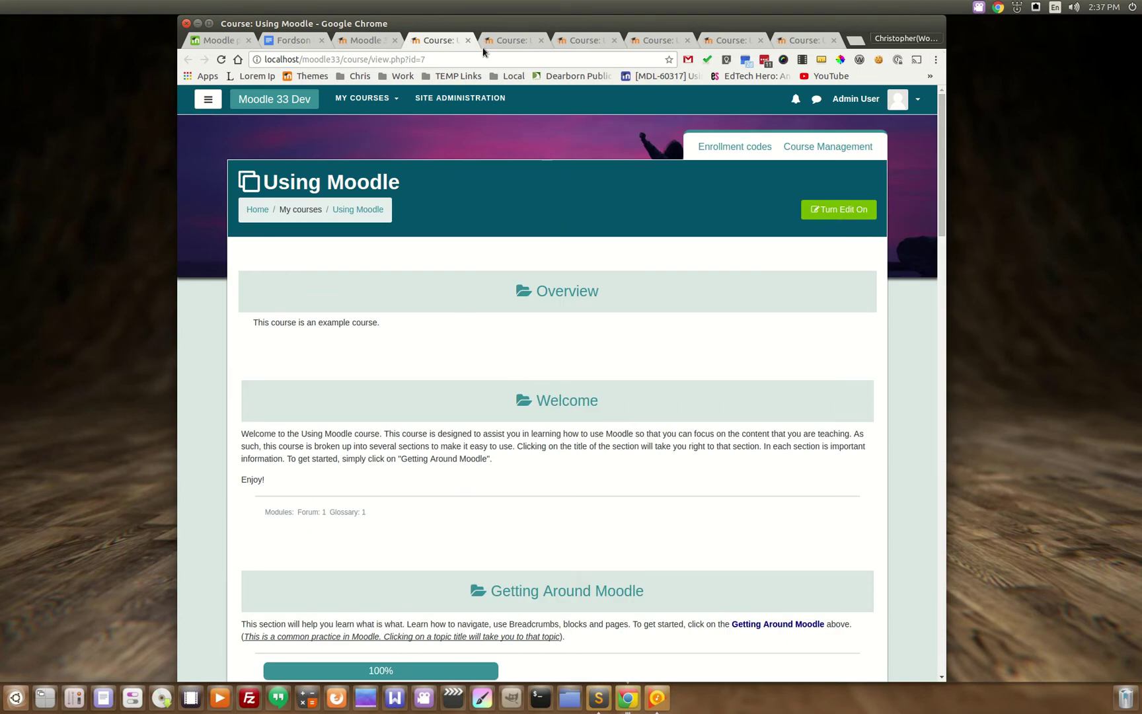
View the Using Moodle course with the full-page background image and scroll its content
left_click(500, 41)
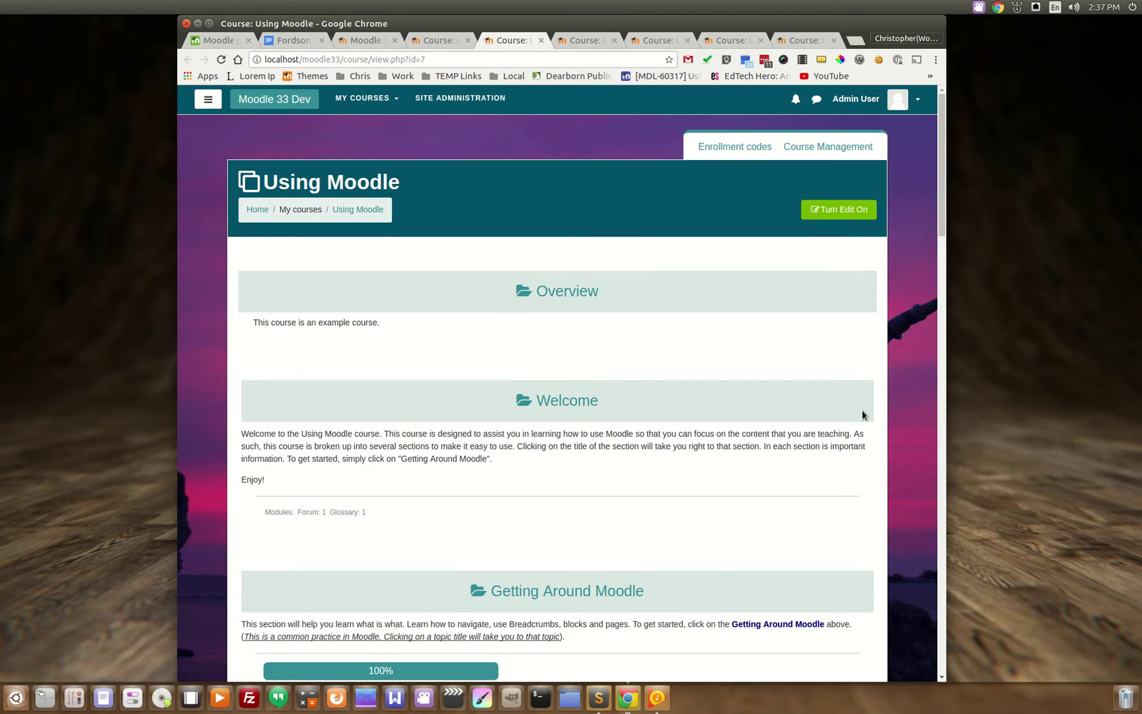
left_click_drag(944, 129, 777, 112)
left_click(585, 41)
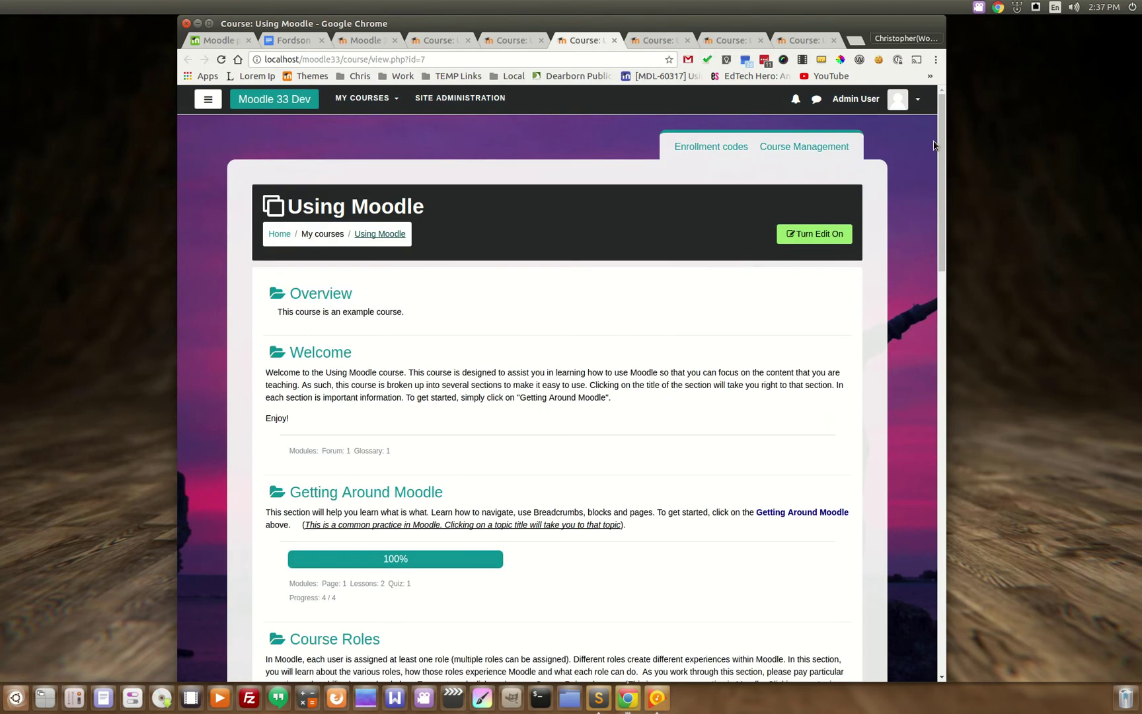
left_click_drag(934, 145, 879, 148)
left_click(836, 150)
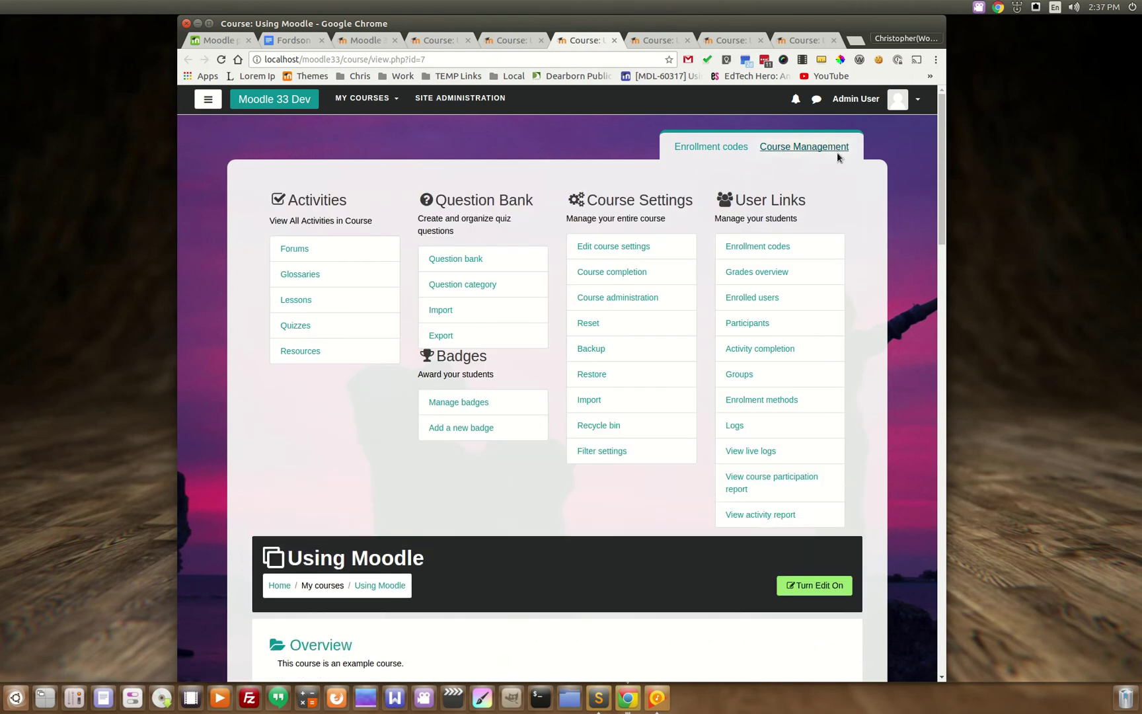
left_click(813, 150)
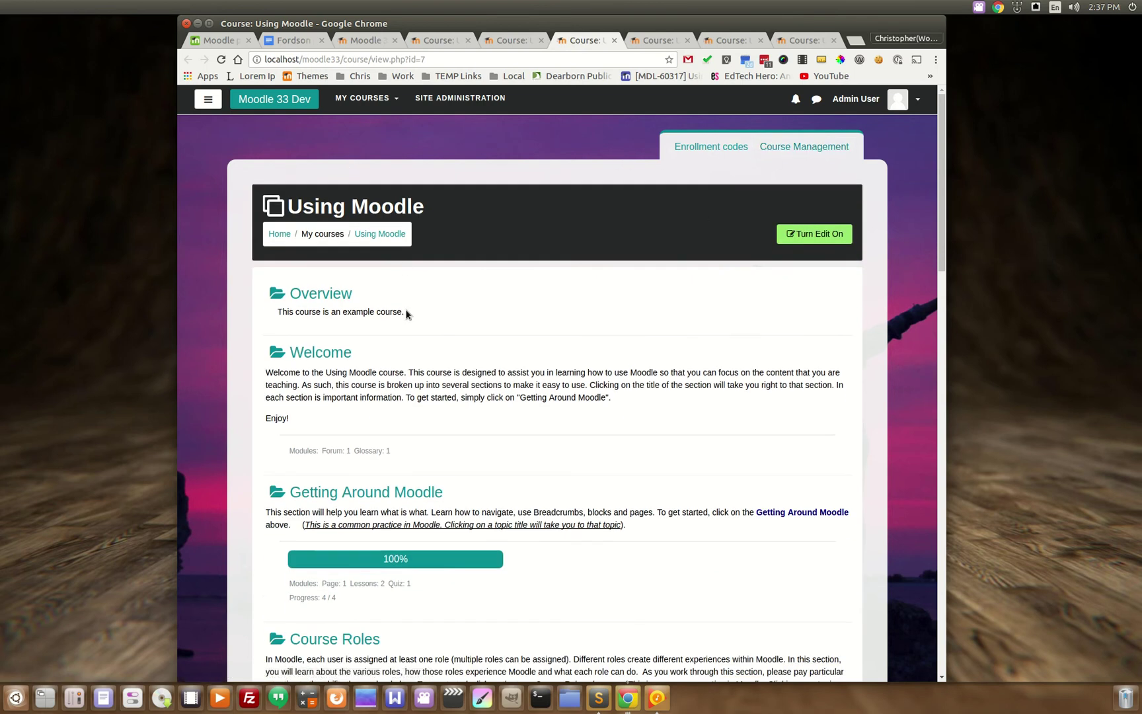
View the teal-header Using Moodle course and scroll through its sections
left_click(658, 41)
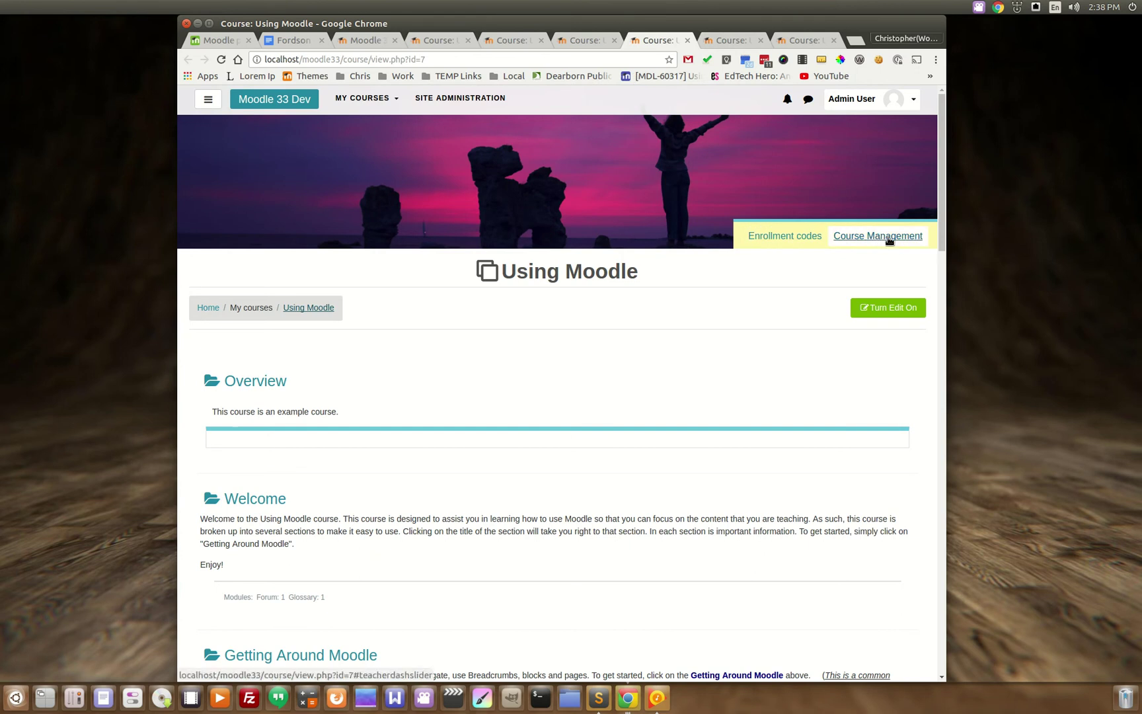
scroll(568, 349, "down", 3)
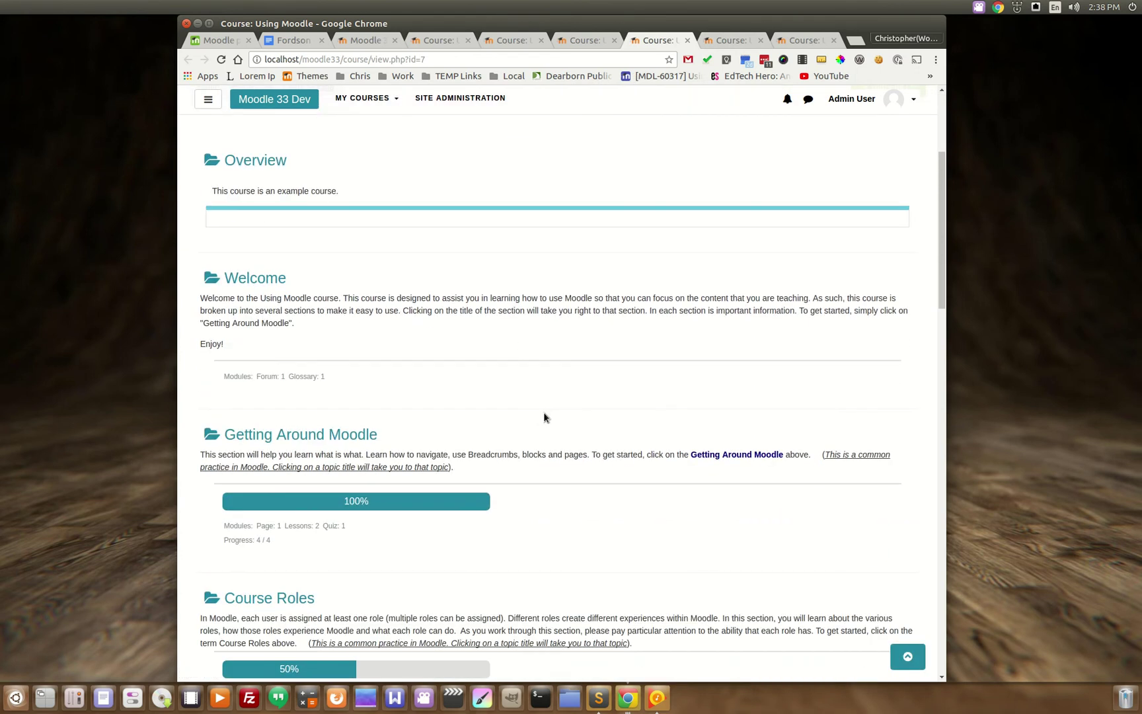
scroll(646, 402, "down", 9)
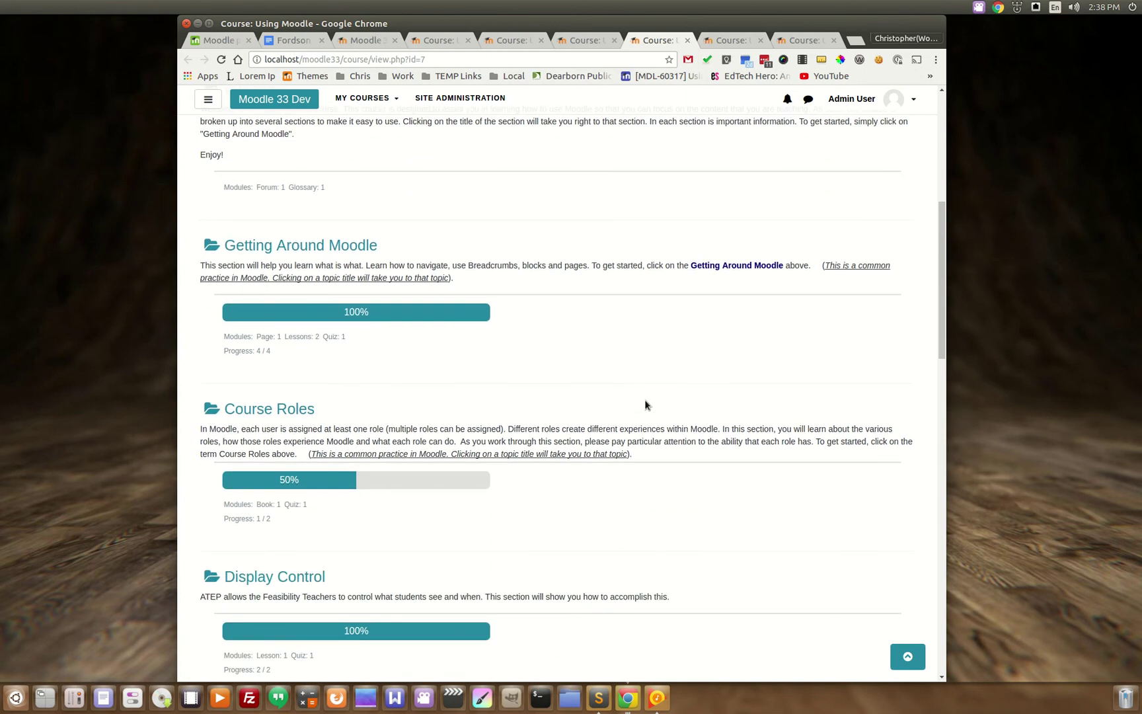
scroll(646, 404, "down", 1)
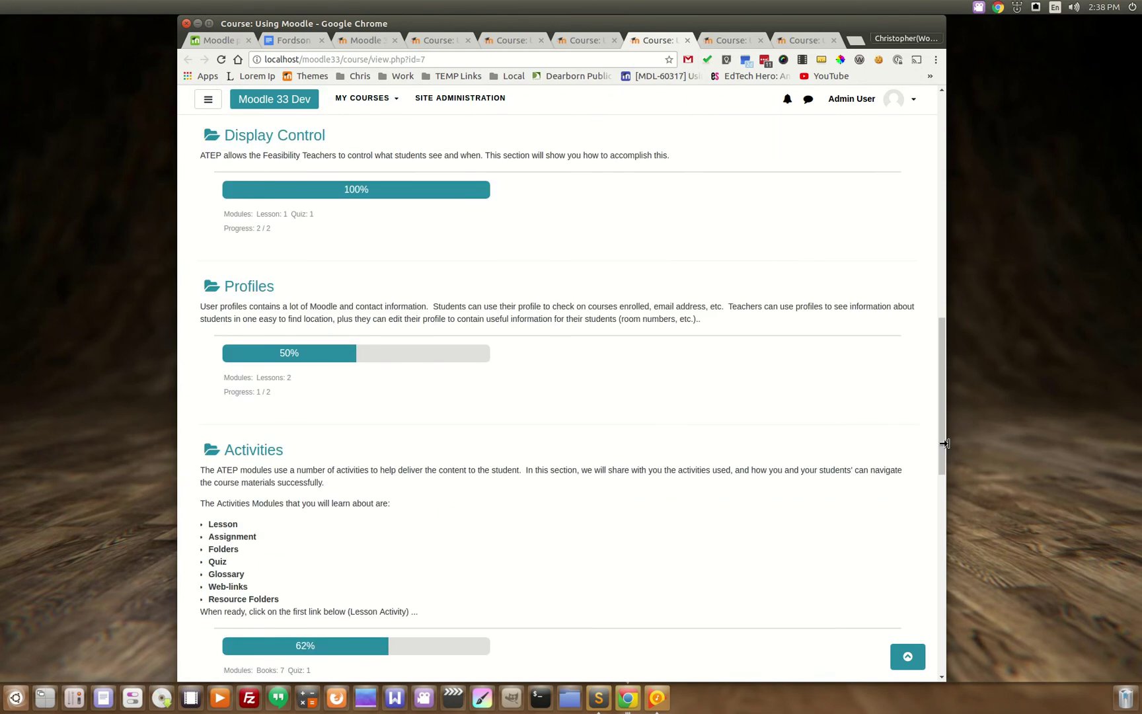
left_click_drag(944, 442, 953, 209)
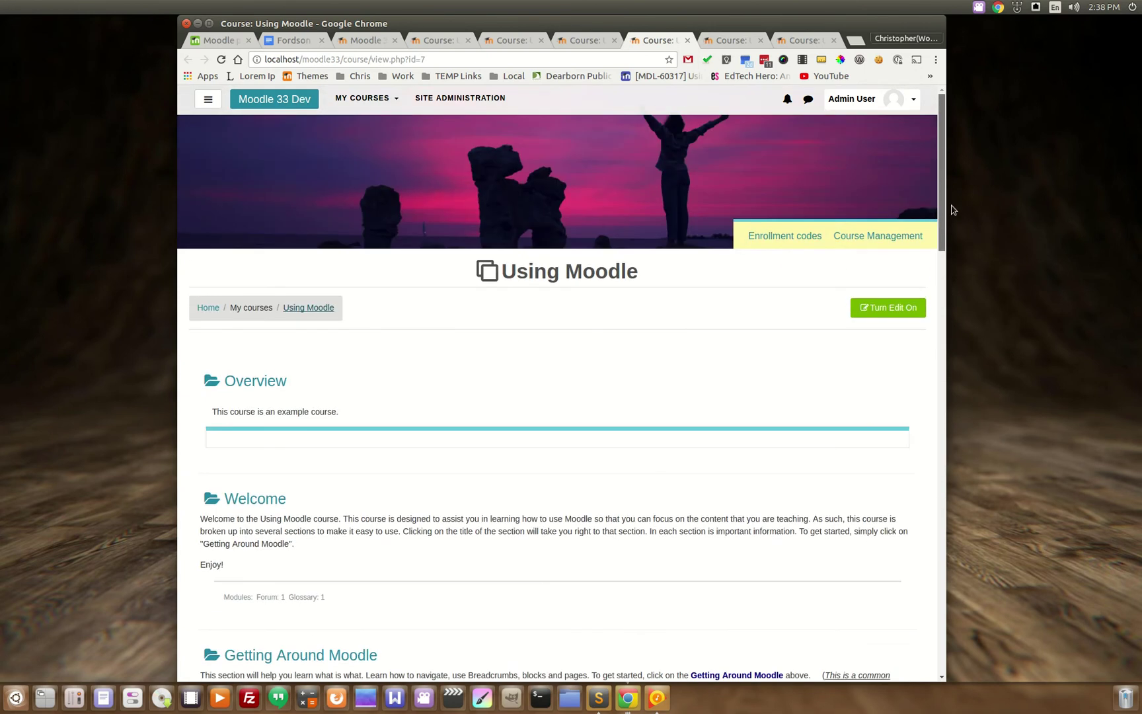
Toggle the course navigation drawer and course management dashboard, then go to the next preset
left_click(207, 99)
left_click(202, 99)
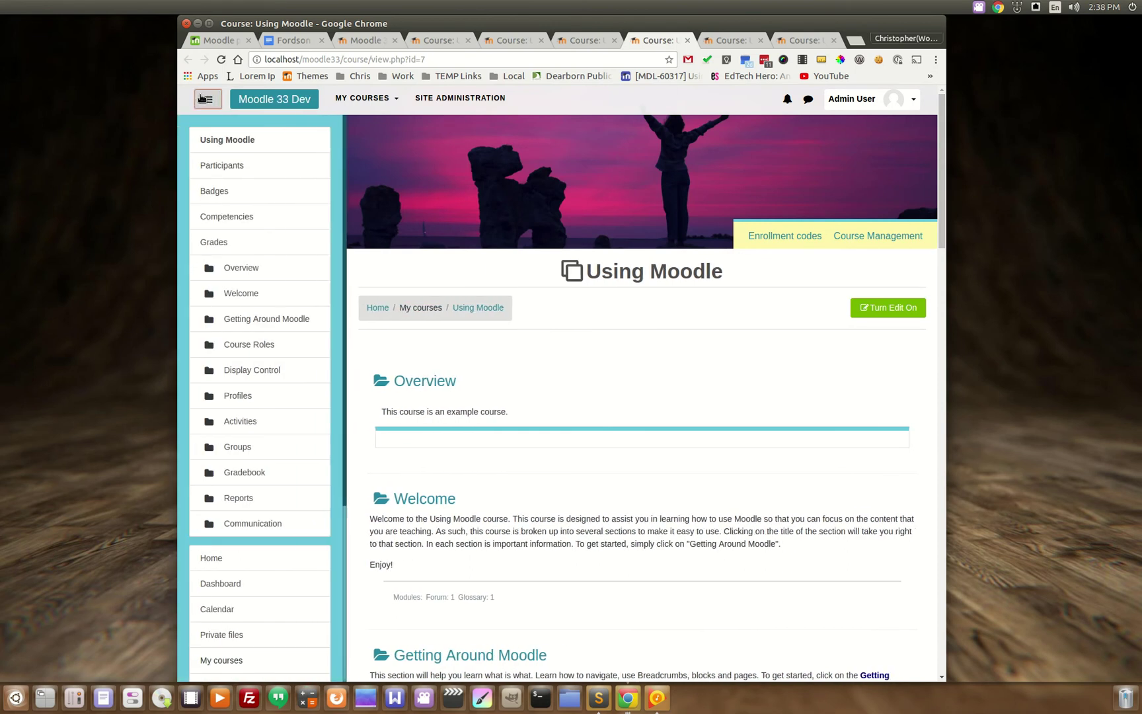
left_click(879, 237)
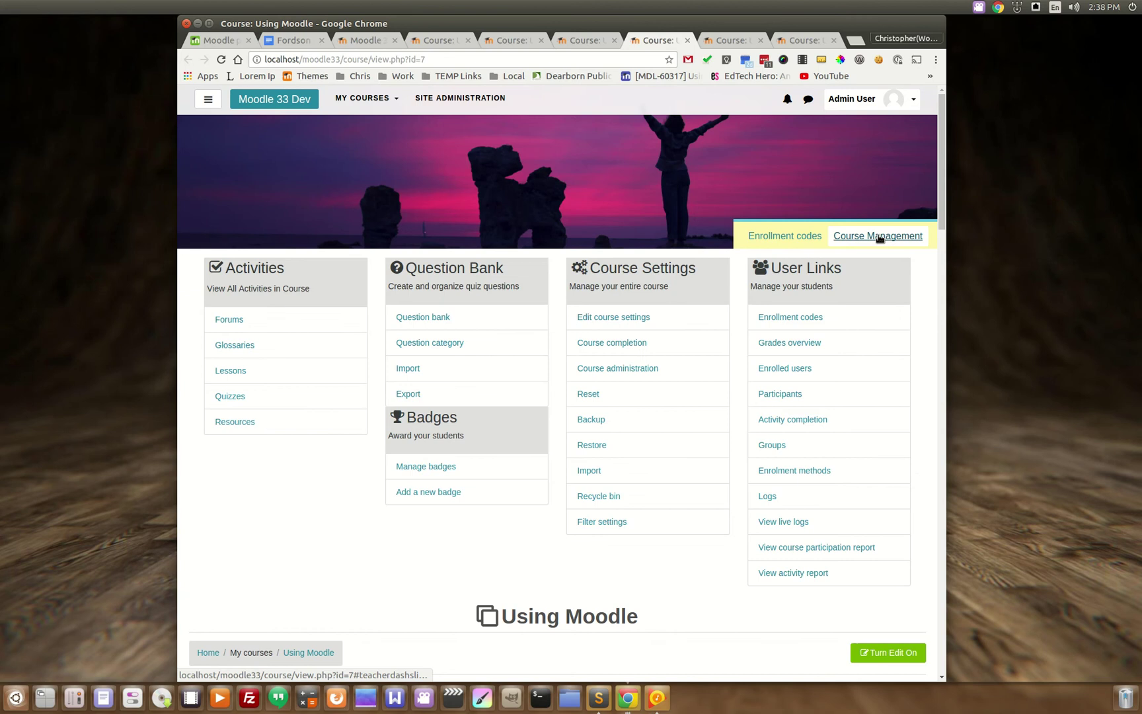
left_click(880, 237)
key("ctrl+Tab")
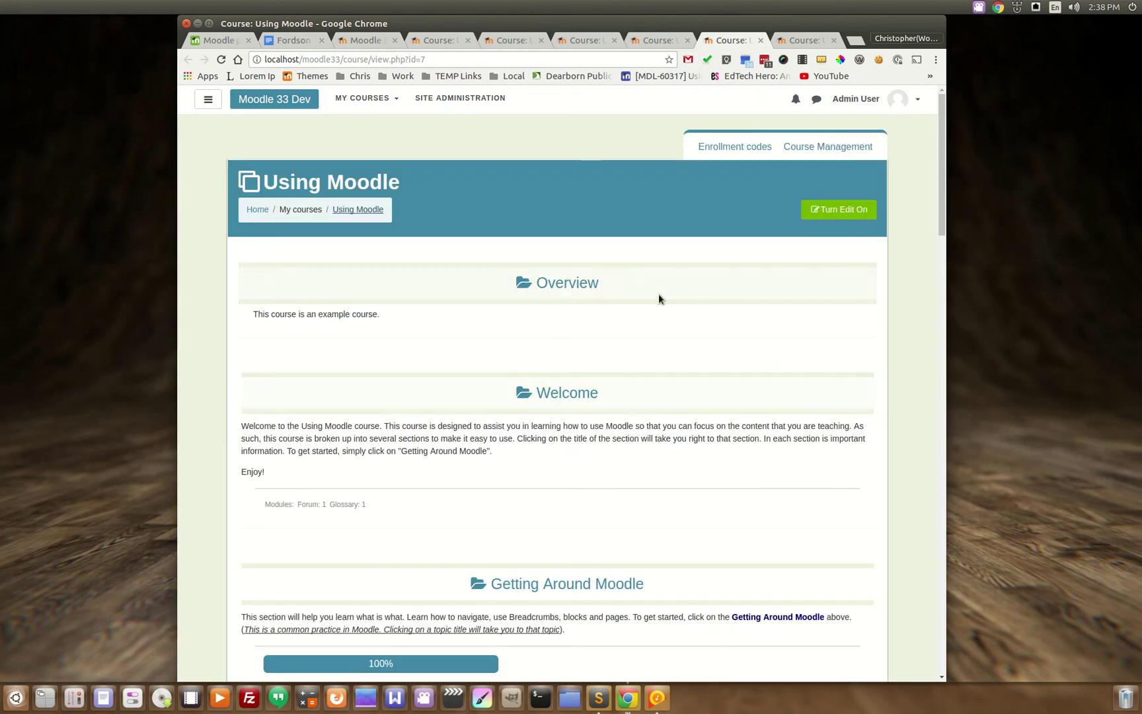
Scroll the teal-header course page, then move to the sunset-banner Using Moodle course
scroll(680, 515, "down", 5)
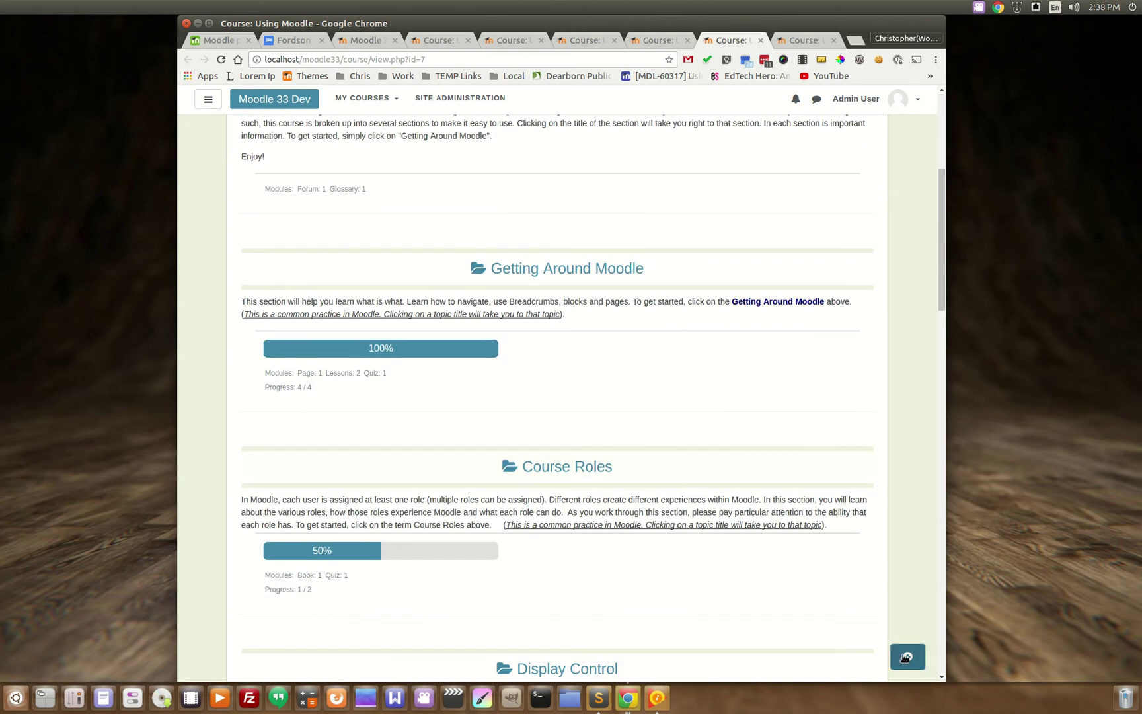
left_click_drag(943, 290, 941, 152)
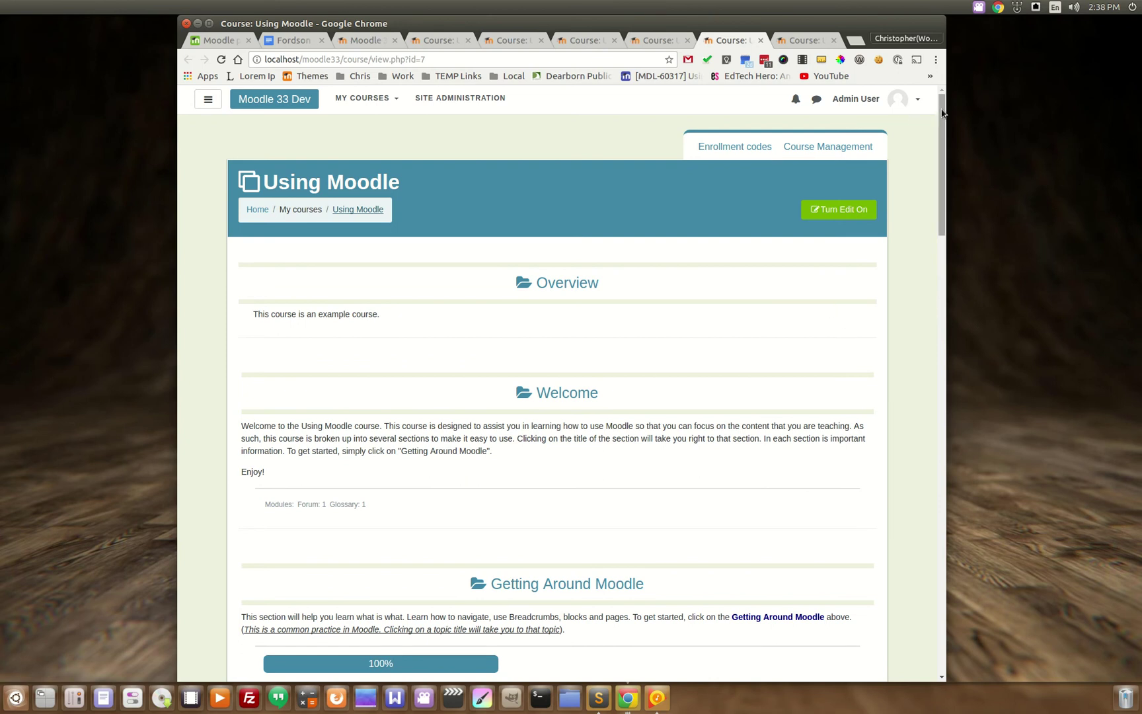
left_click(793, 41)
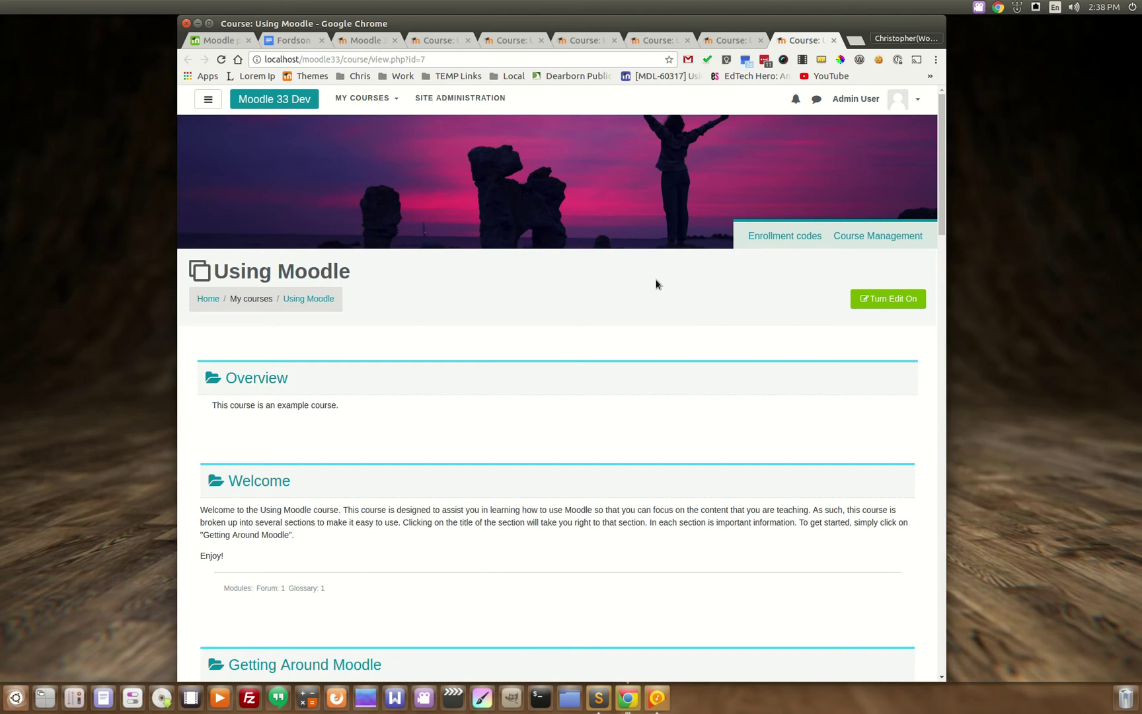
Toggle the course management dashboard, then open the navigation drawer and scroll its topics
left_click(862, 239)
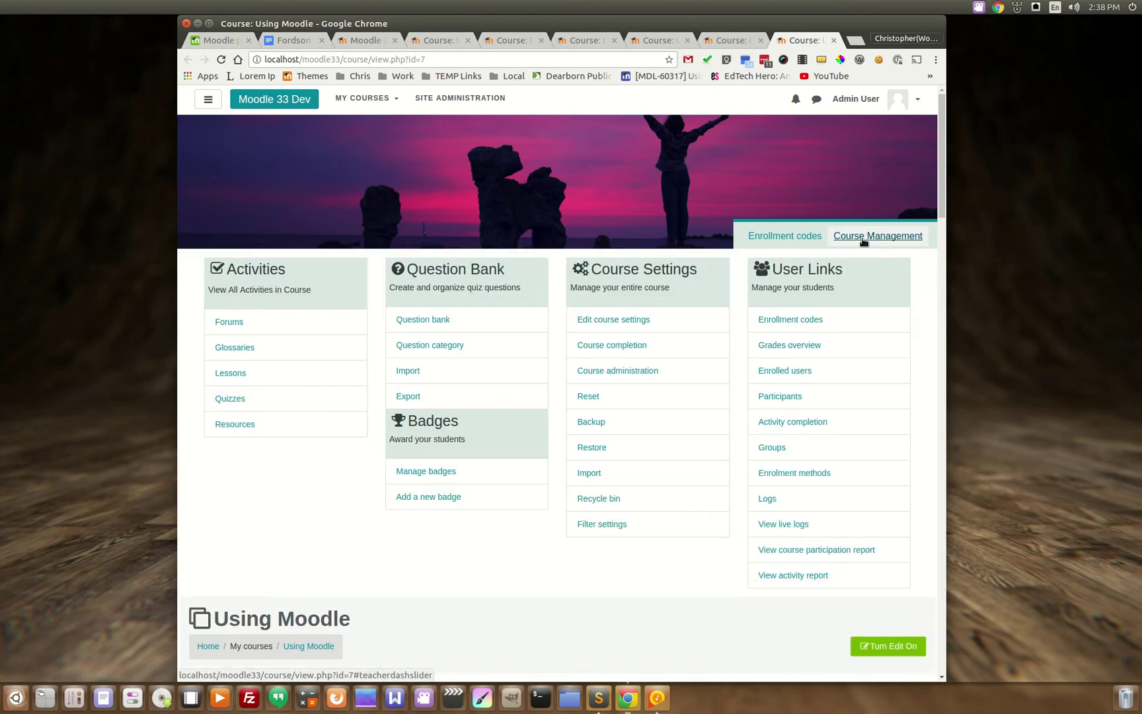
left_click(862, 239)
left_click(208, 99)
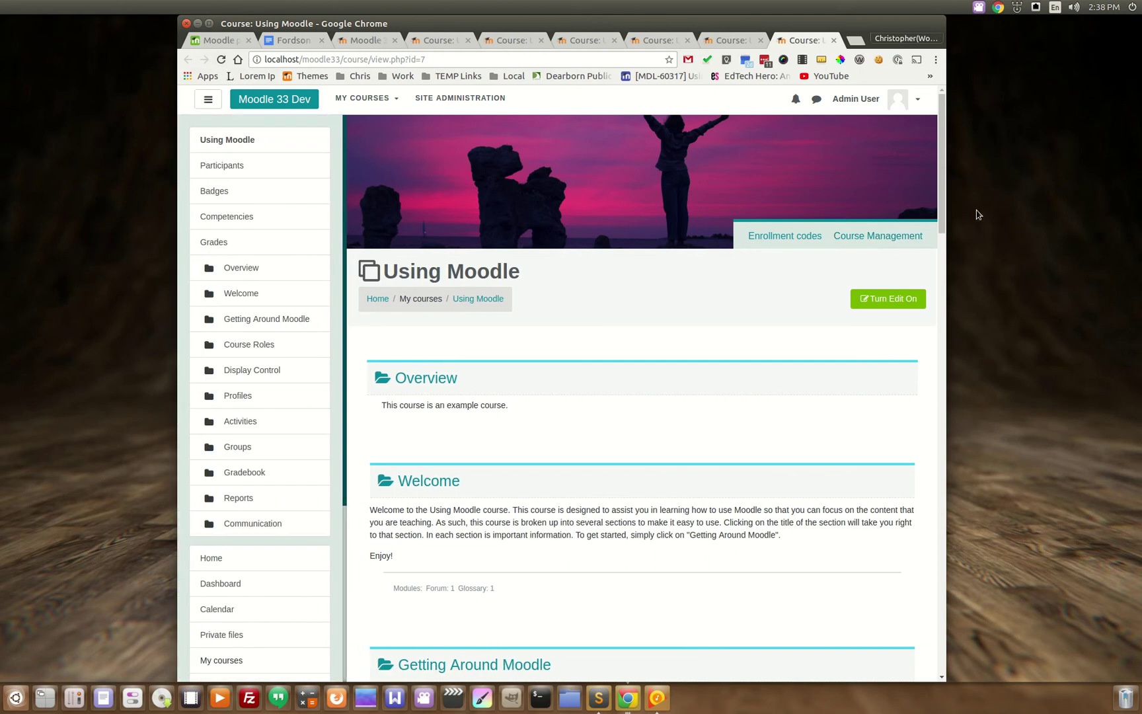
left_click_drag(943, 168, 943, 314)
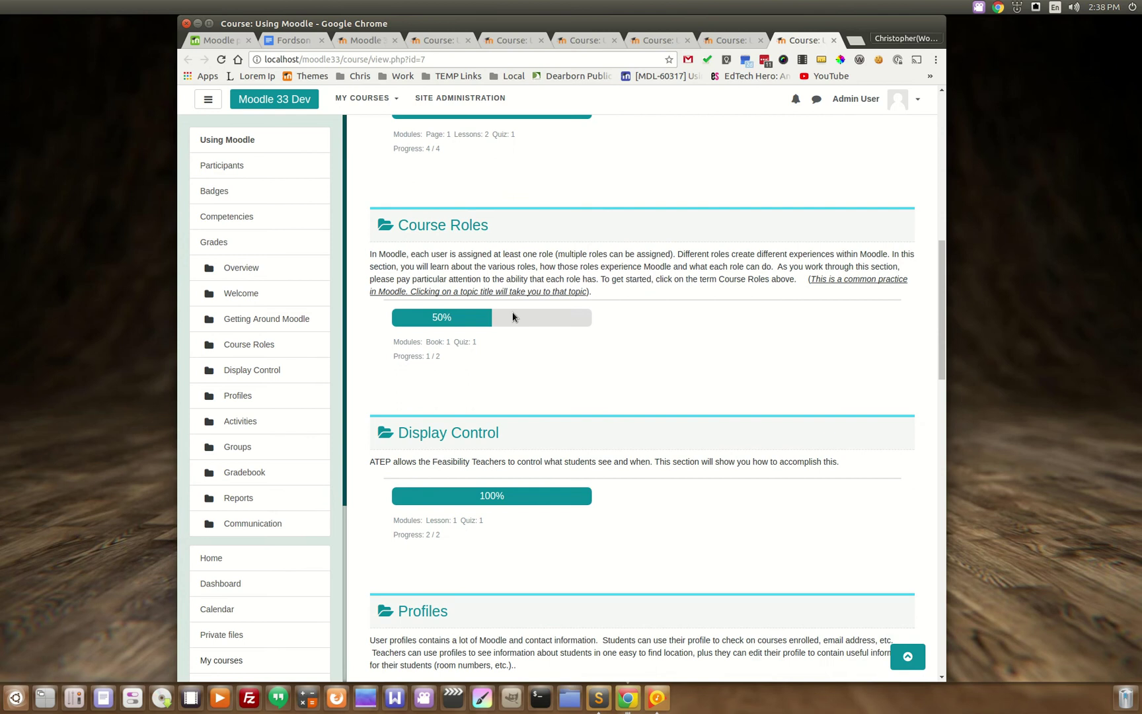
Open the Course Roles topic and continue to Display Control
left_click(440, 226)
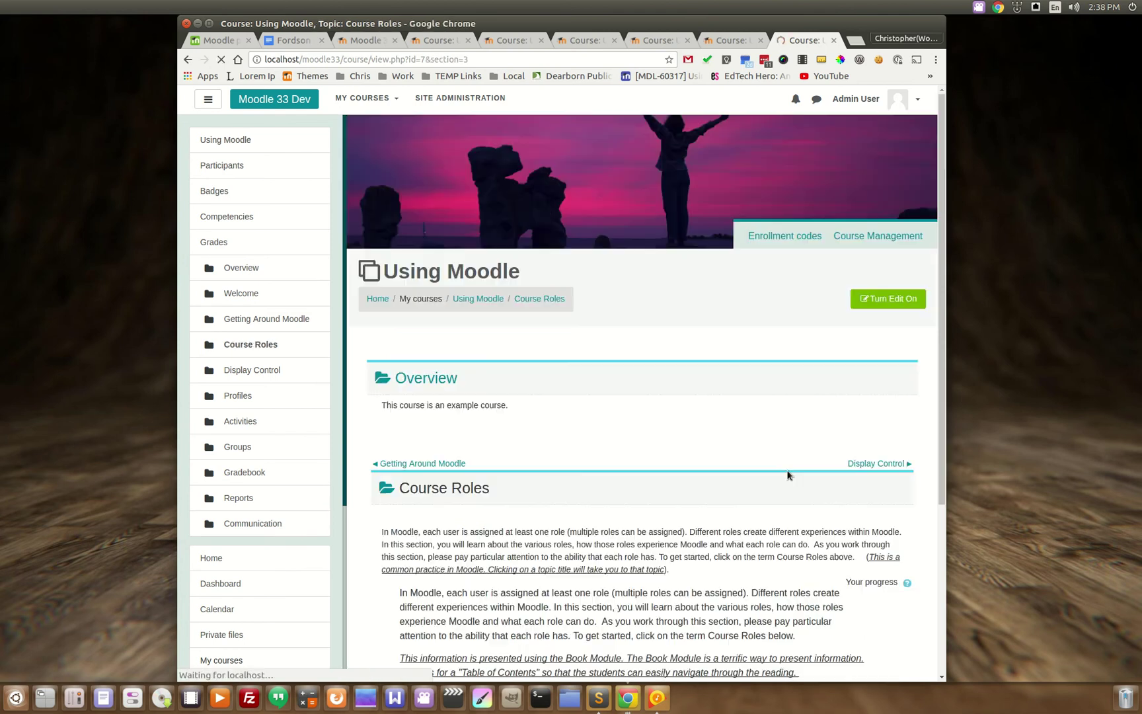
scroll(690, 363, "down", 3)
scroll(691, 363, "down", 1)
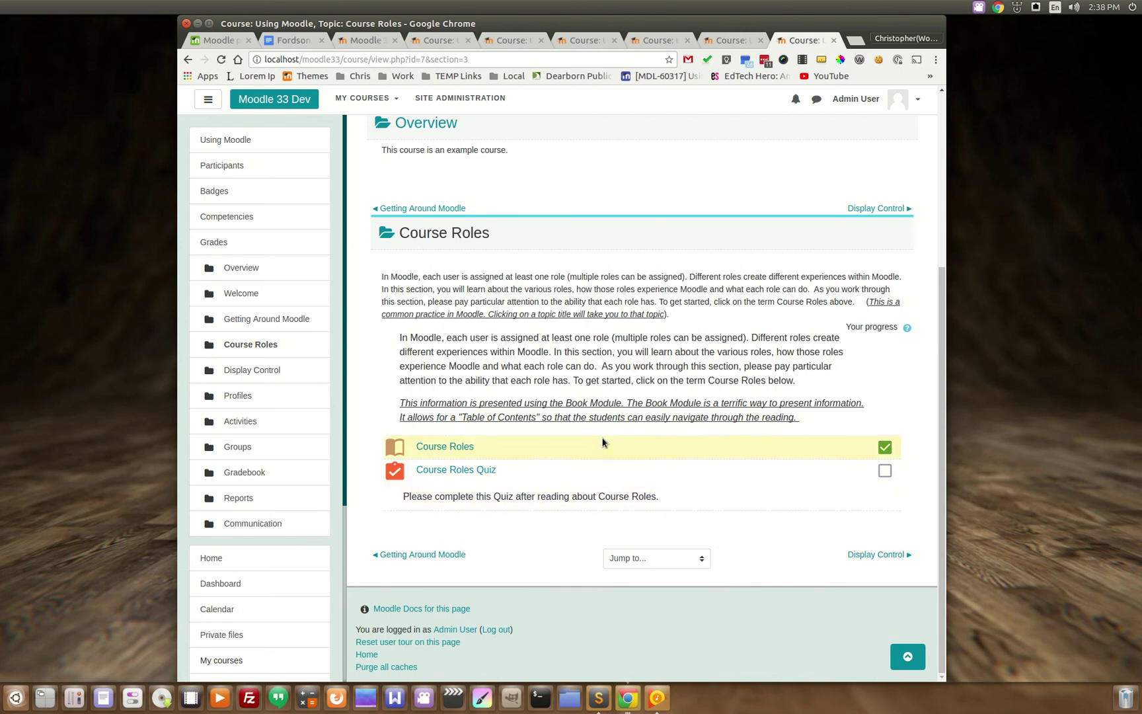
left_click(875, 555)
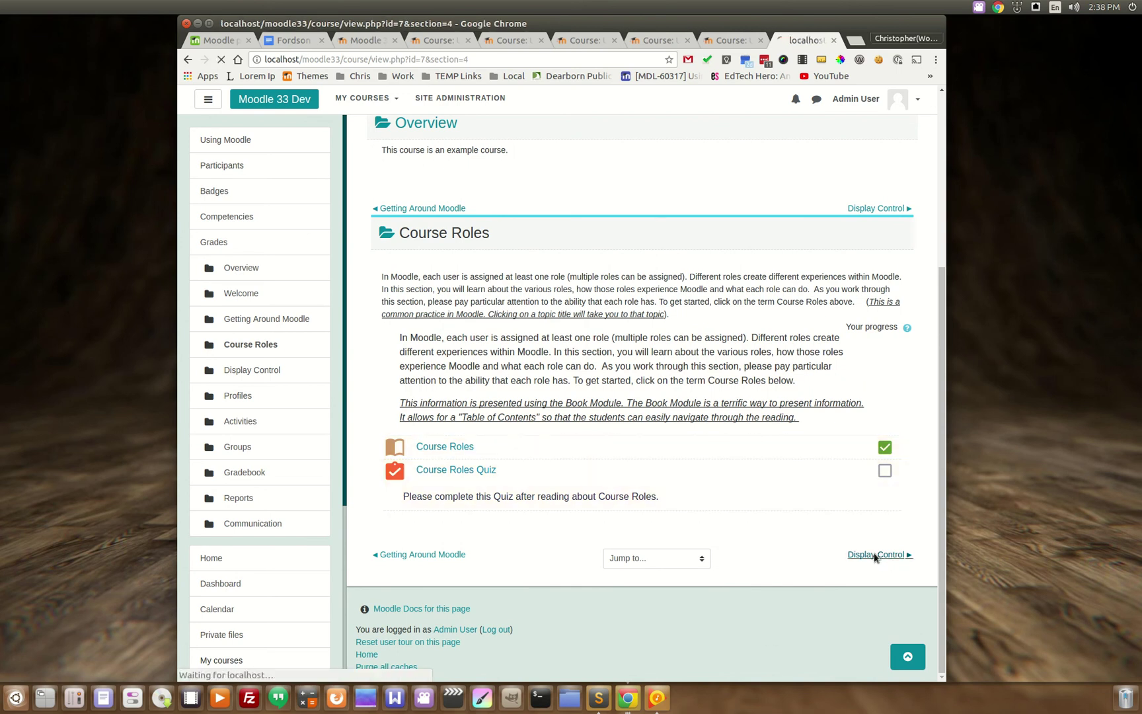
Continue to the Profiles topic, then open the My Courses list
scroll(713, 453, "down", 2)
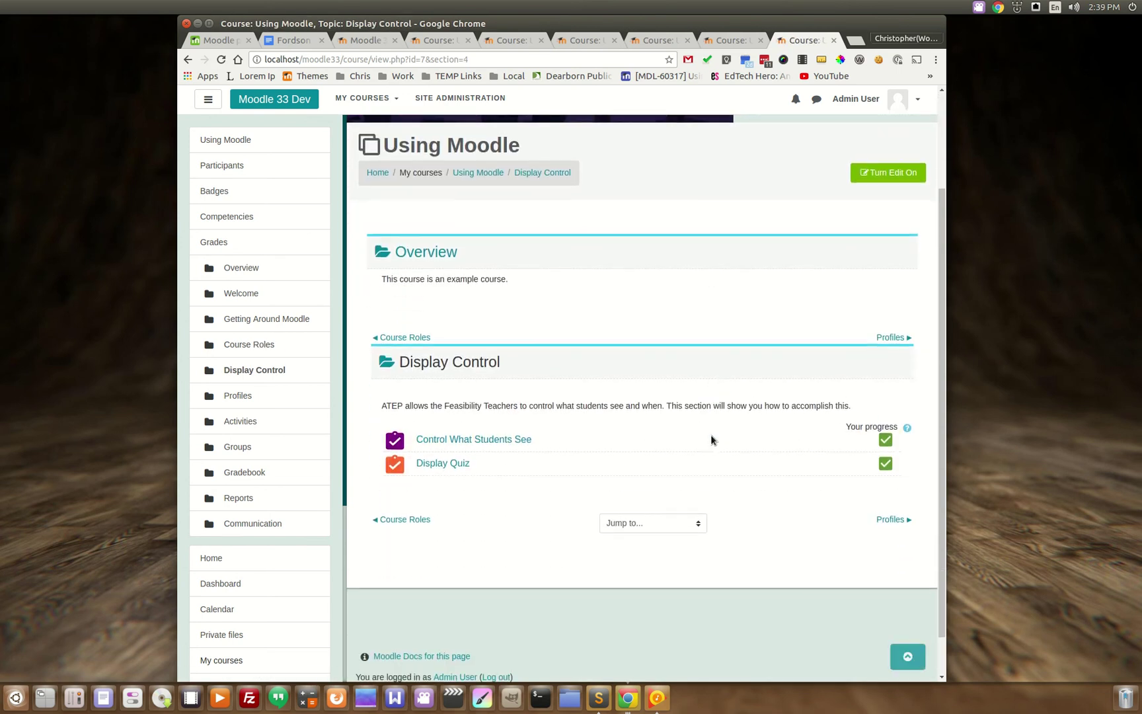
left_click(898, 519)
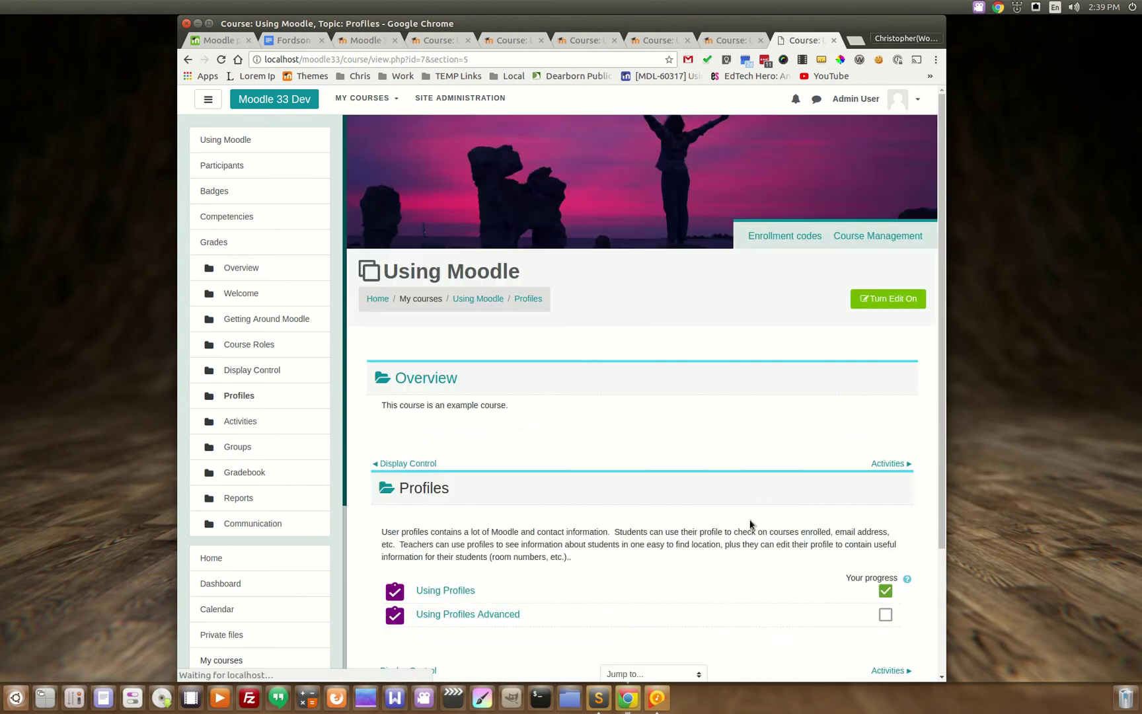
scroll(713, 516, "down", 3)
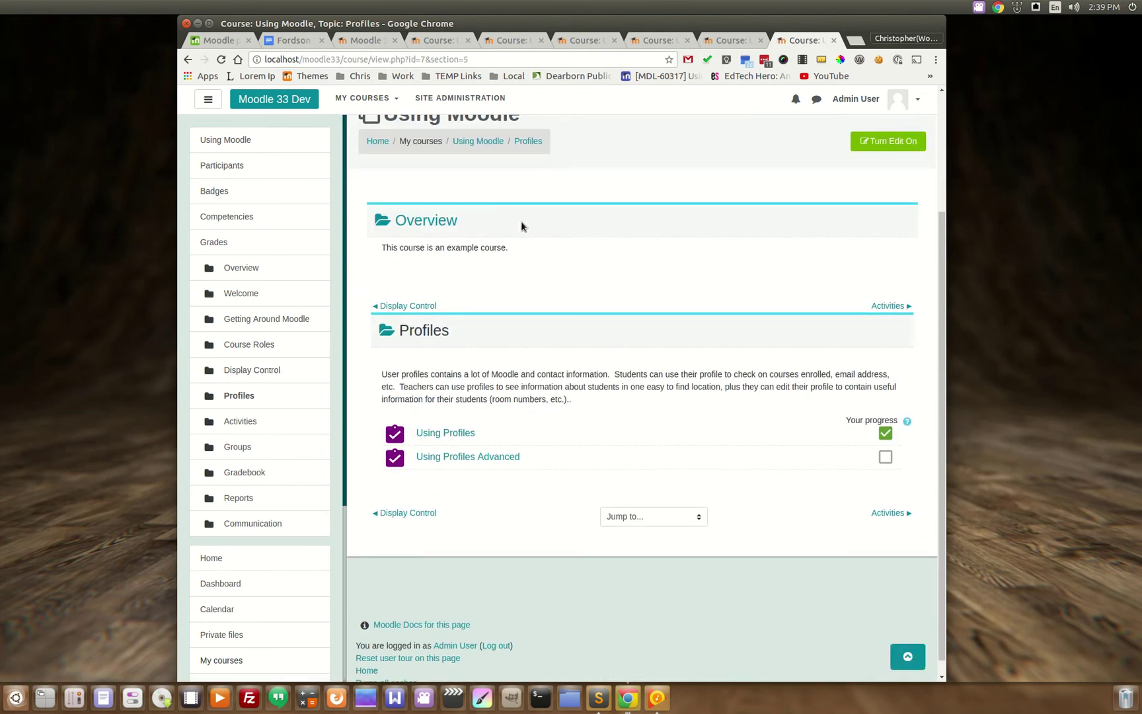
scroll(520, 226, "up", 3)
left_click(381, 110)
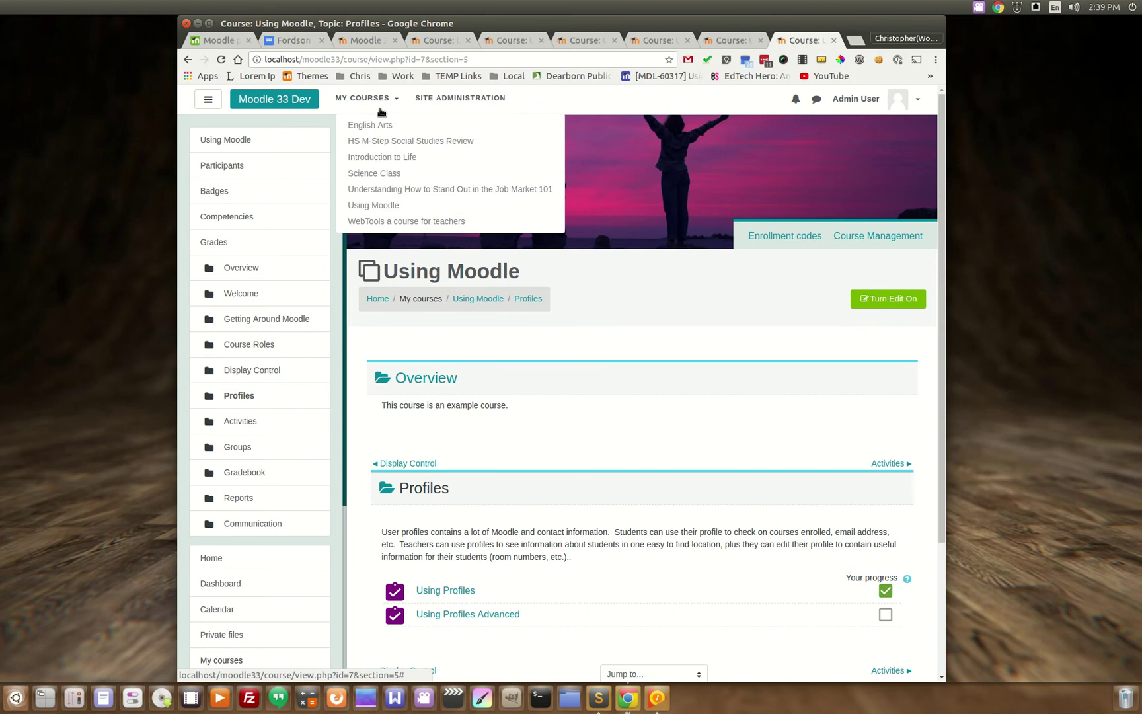
Open Science Class and scroll through its weekly sections such as 22 May - 28 May
left_click(385, 174)
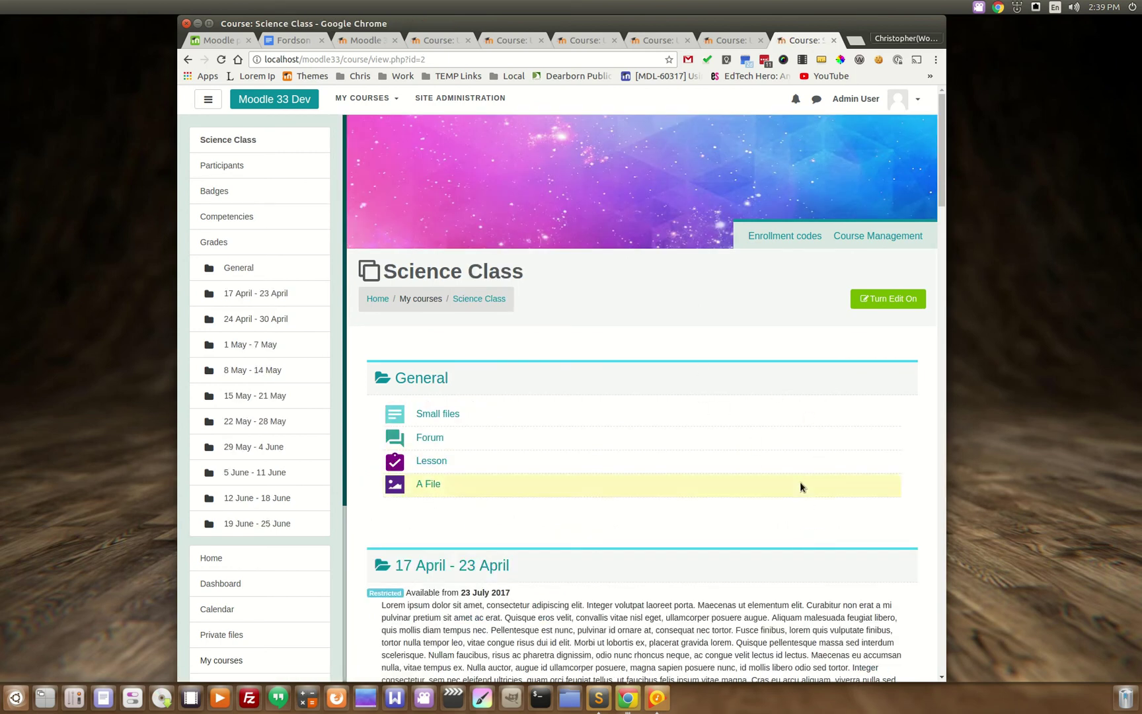
scroll(801, 483, "down", 5)
scroll(810, 446, "down", 3)
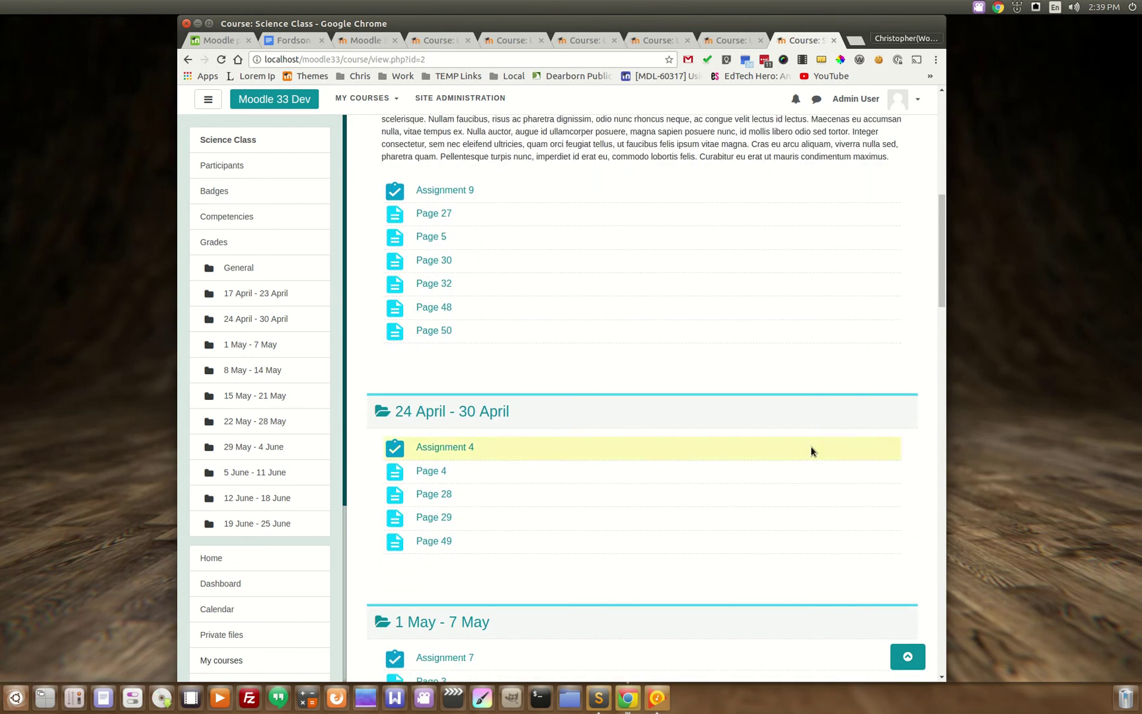
left_click_drag(942, 215, 951, 424)
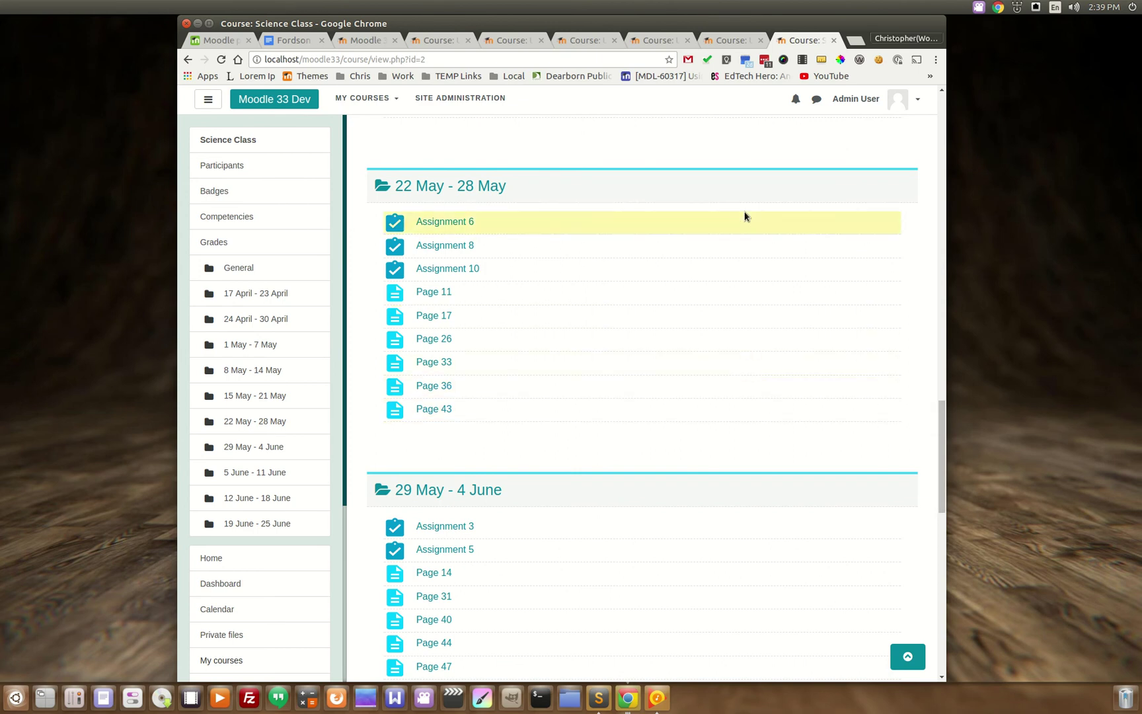
Hide the navigation drawer and open Using Moodle from the My Courses list
left_click(208, 98)
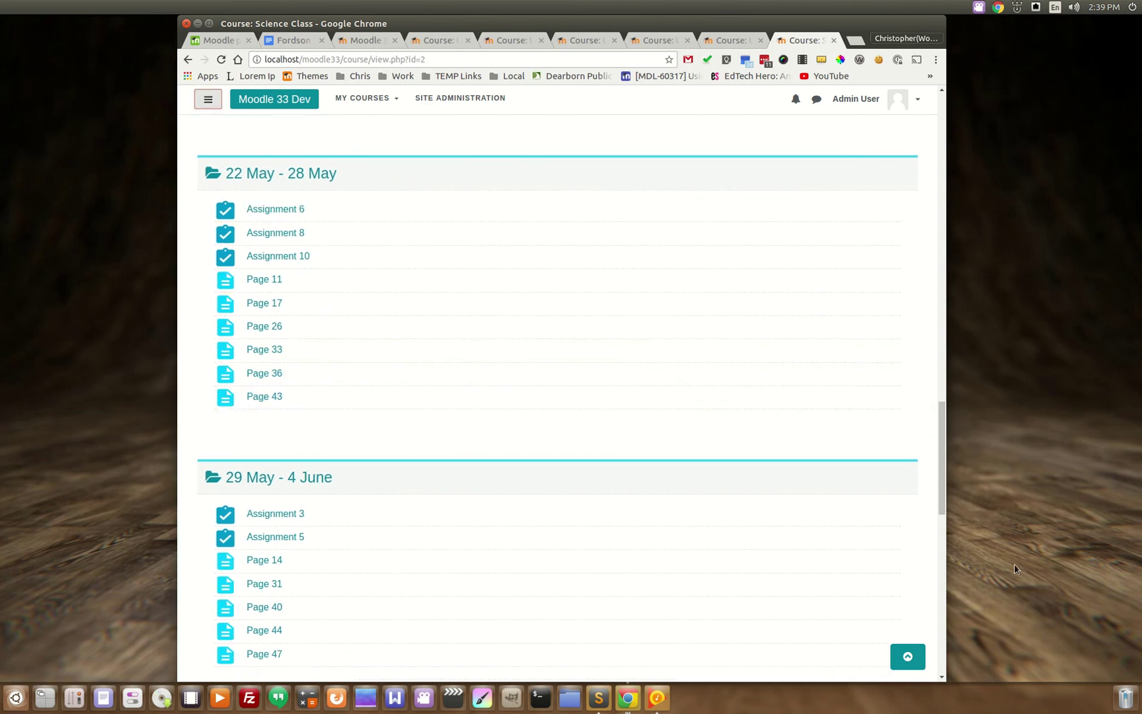
left_click_drag(941, 490, 367, 140)
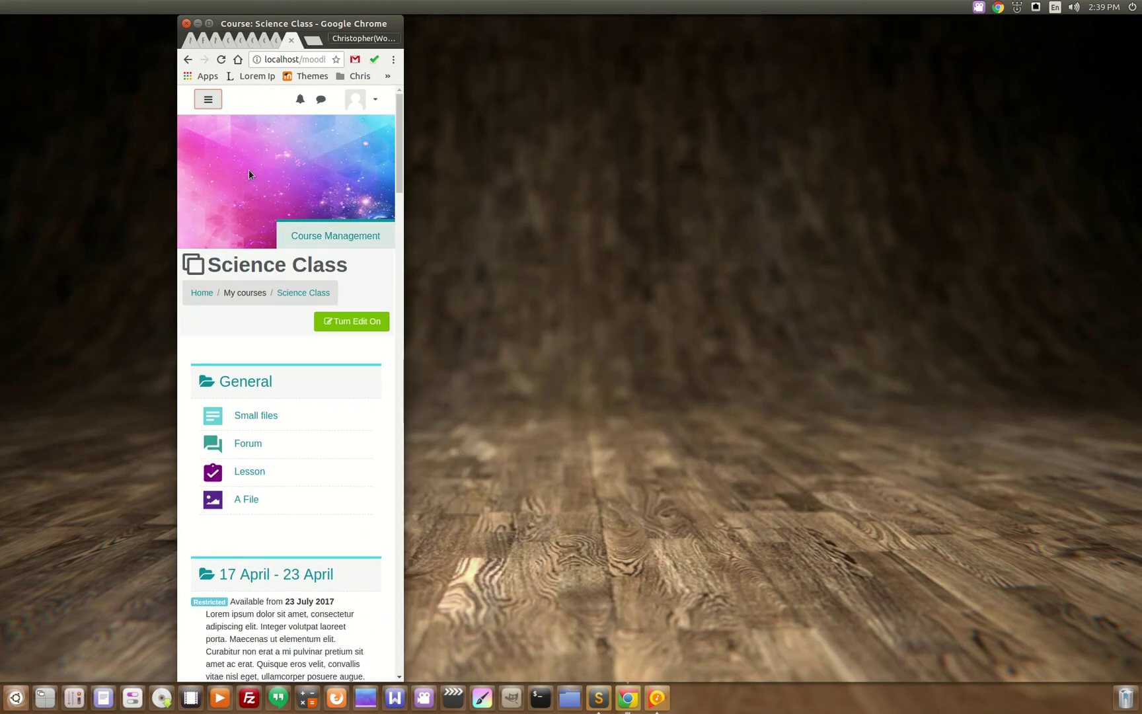
left_click_drag(397, 158, 900, 304)
left_click(381, 102)
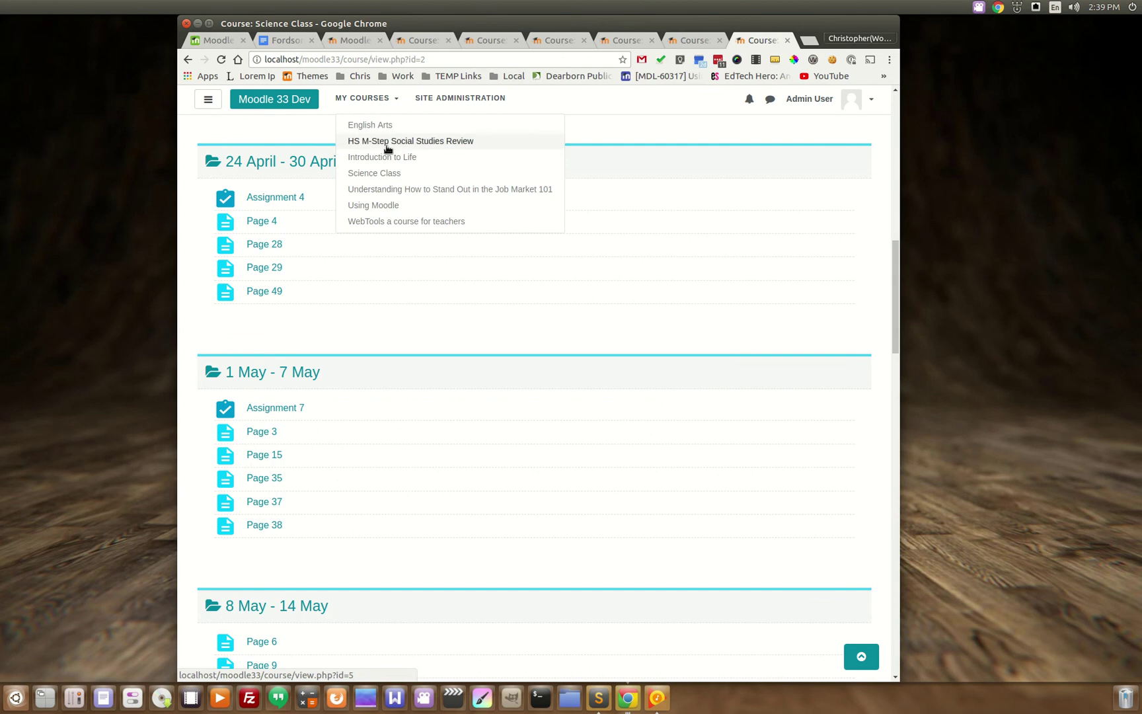
left_click(391, 206)
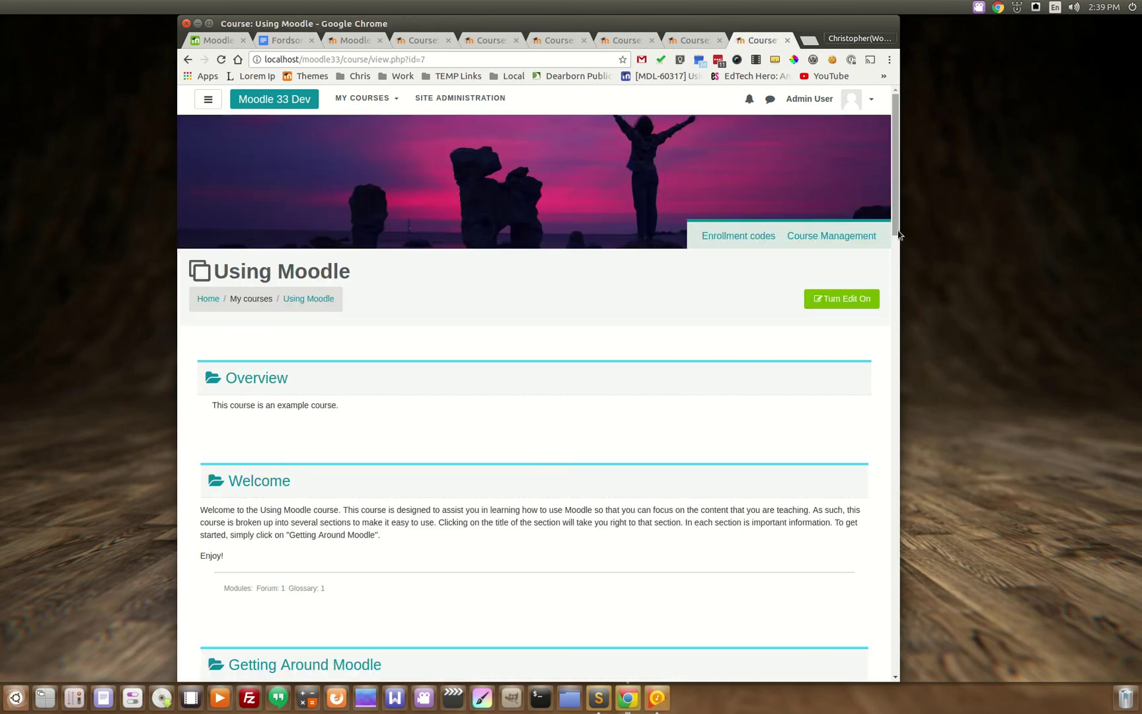
Check the course at phone-like width, then widen the window to full width and return to top
left_click_drag(900, 228, 174, 131)
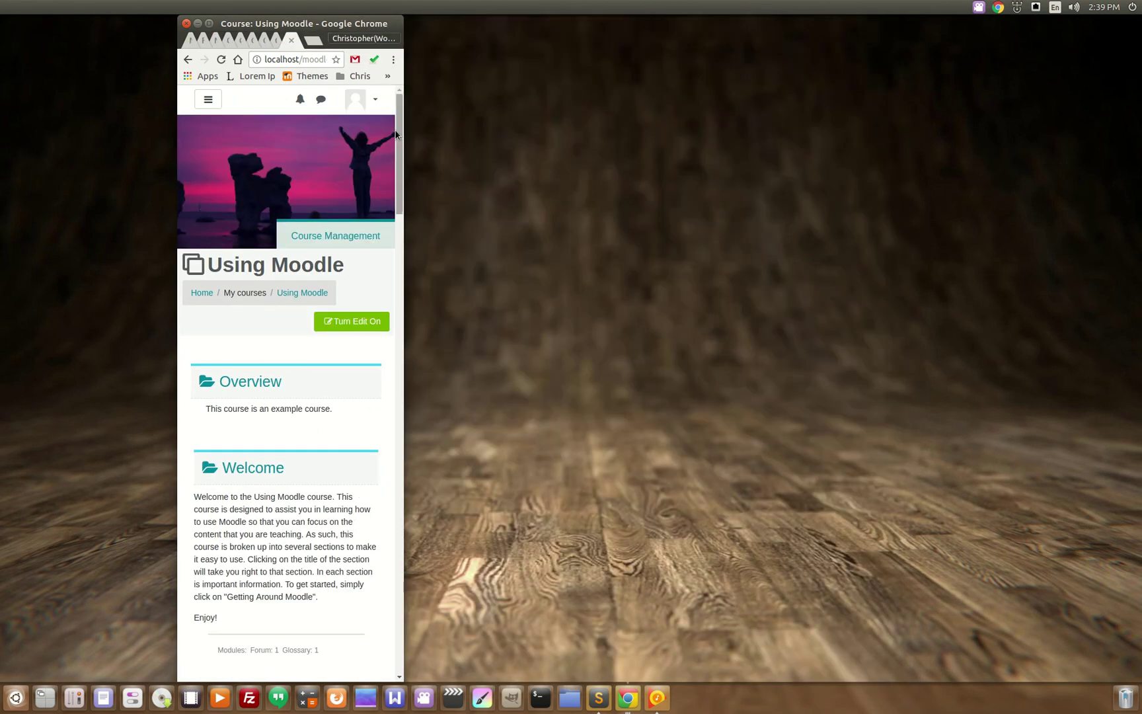
left_click_drag(398, 136, 389, 256)
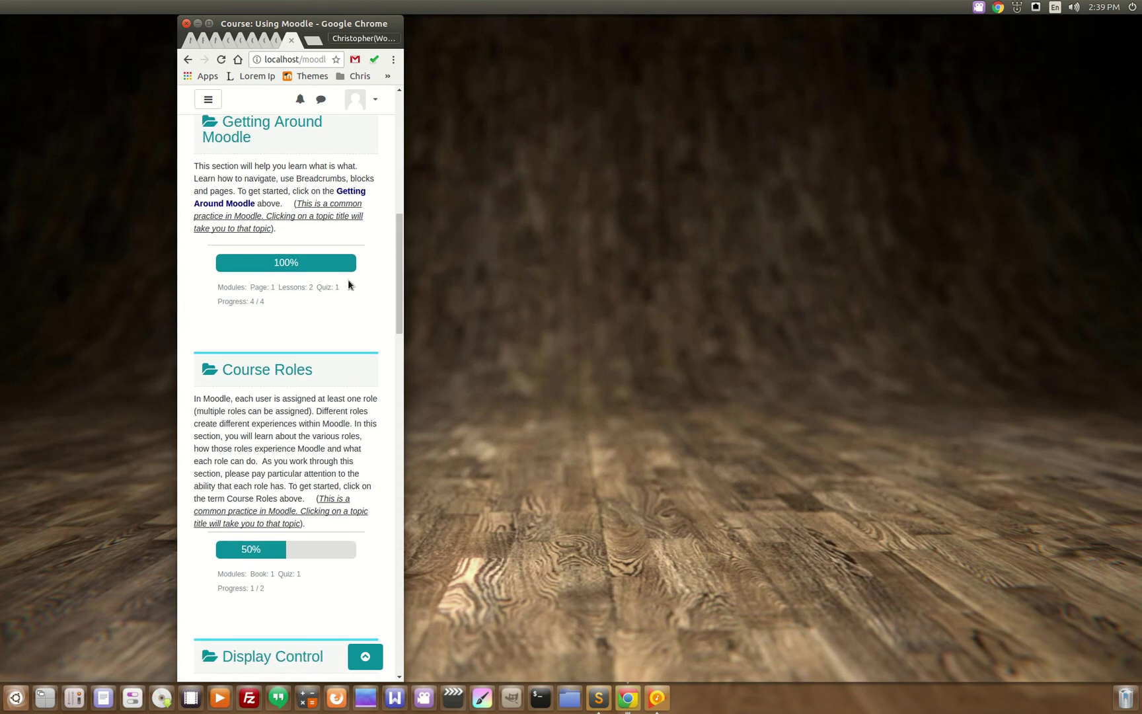
scroll(302, 401, "down", 10)
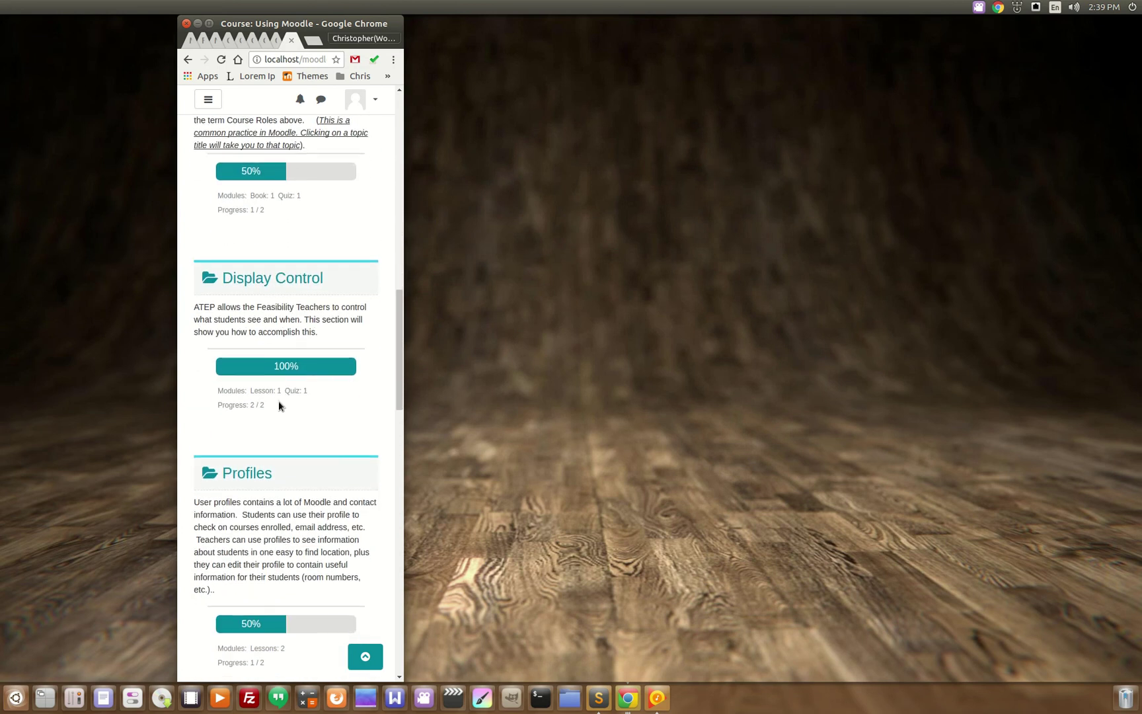
left_click(407, 353)
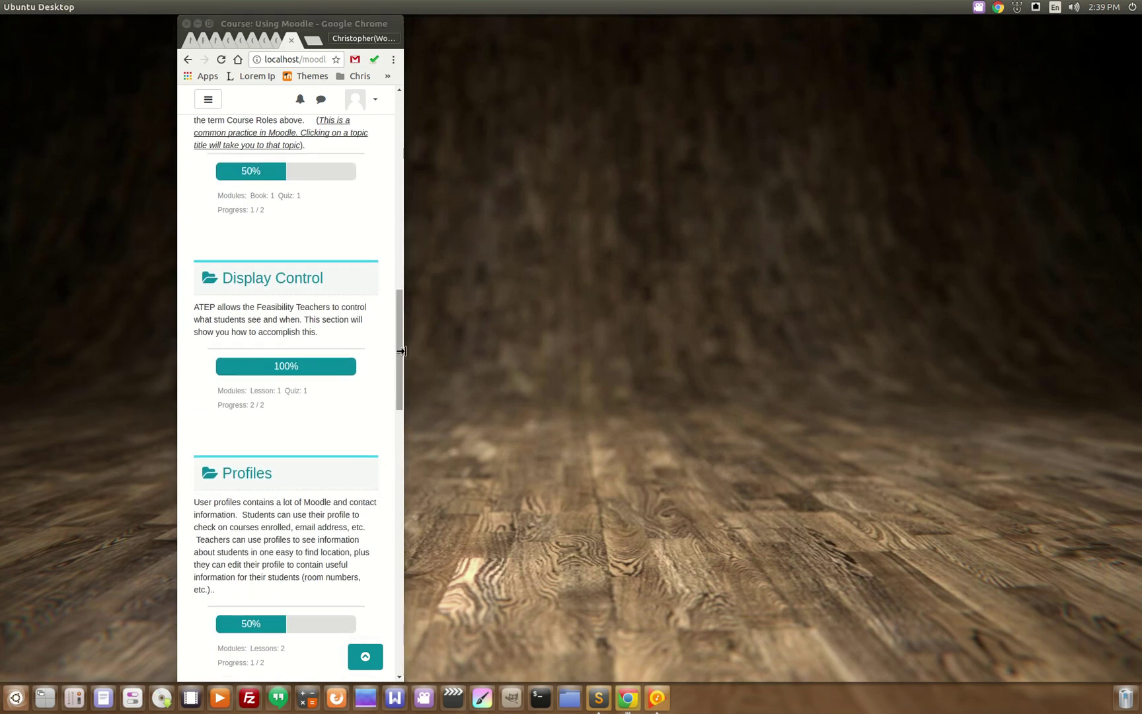
left_click_drag(404, 354, 938, 345)
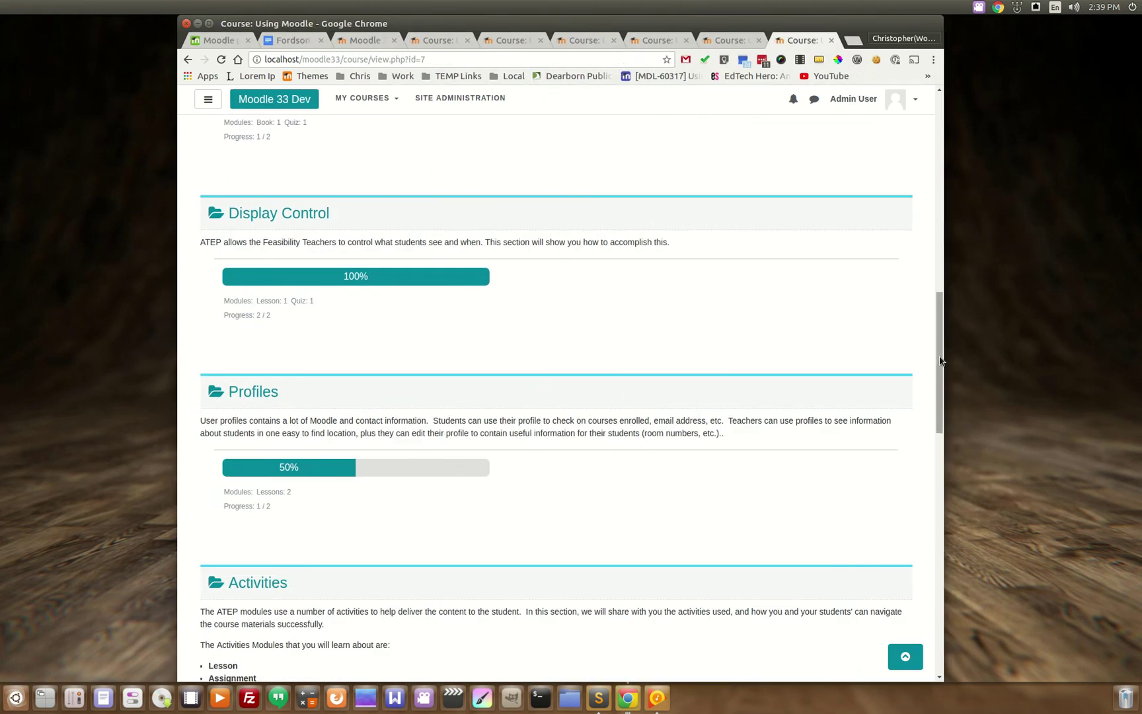
key("Home")
Open WebTools a course for teachers from My Courses and show its course management links
left_click(365, 98)
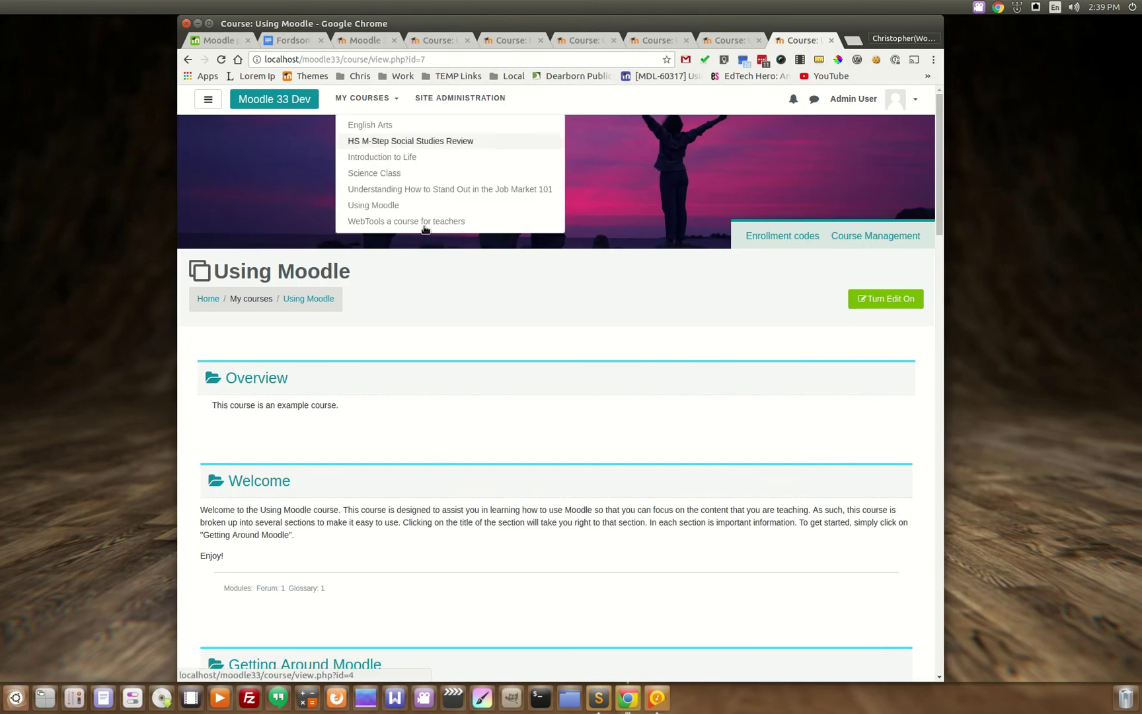
left_click(401, 223)
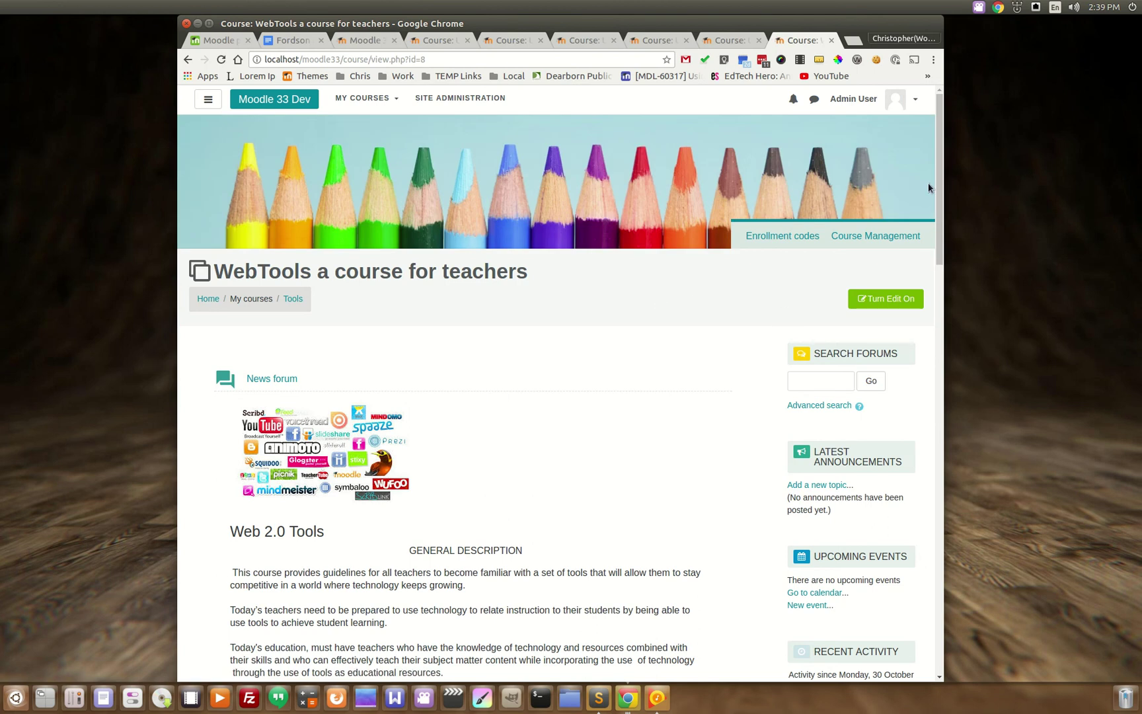
scroll(941, 142, "down", 5)
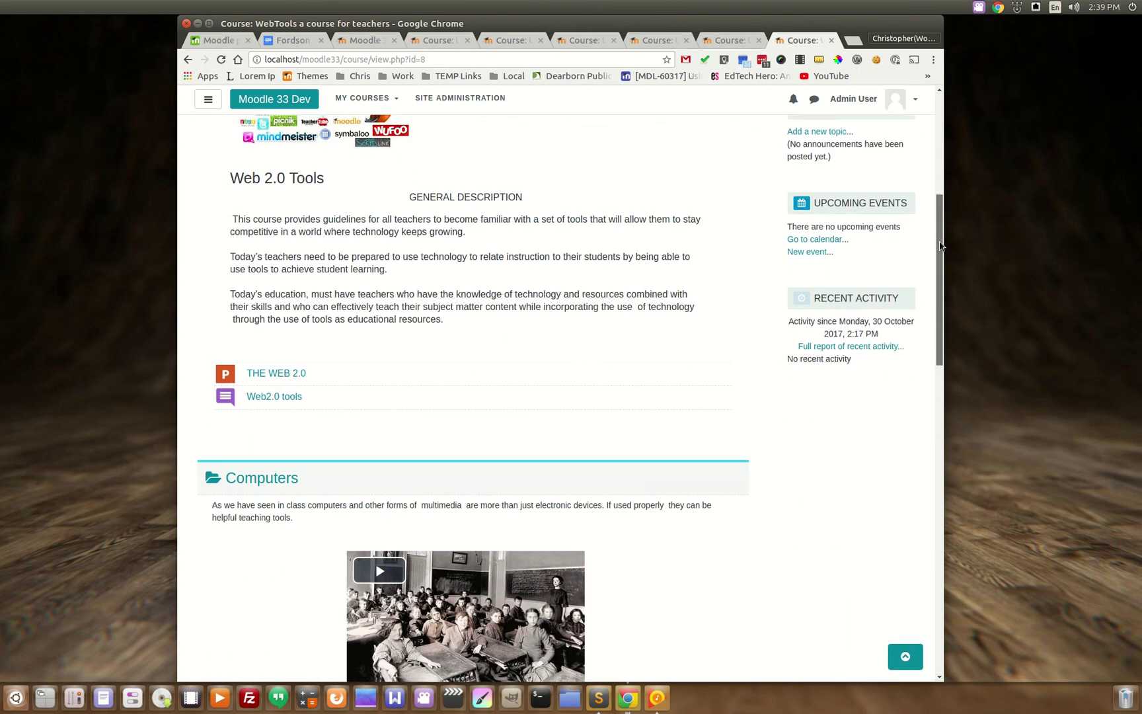
scroll(935, 135, "up", 5)
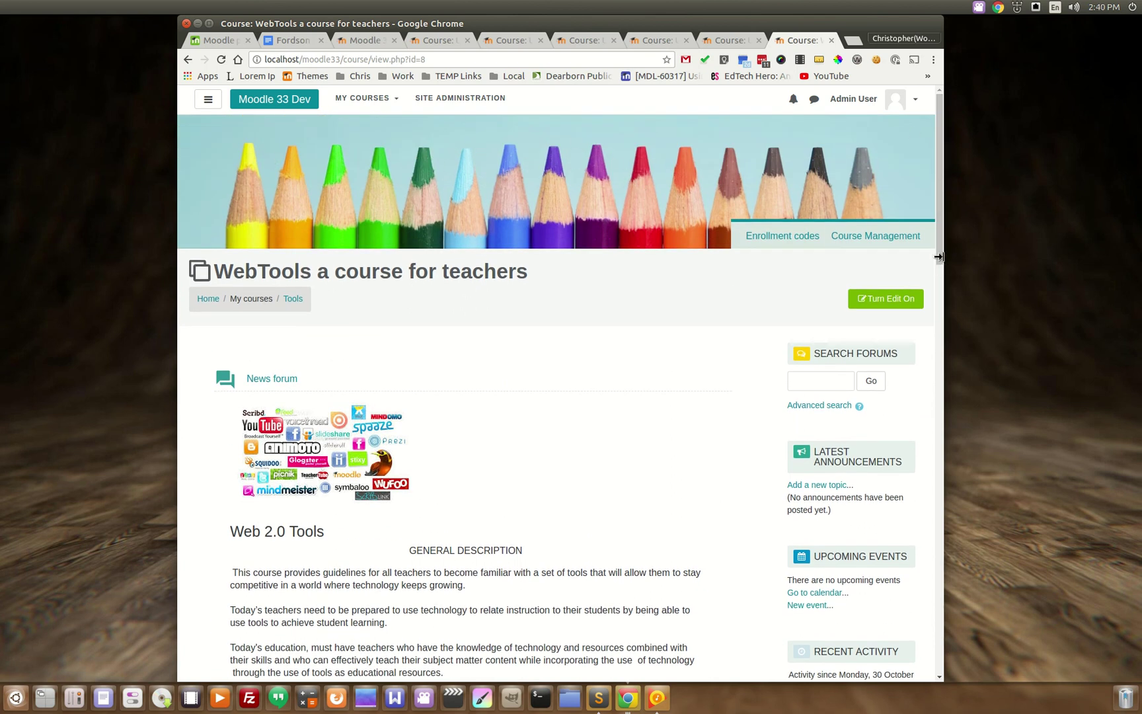
left_click(905, 236)
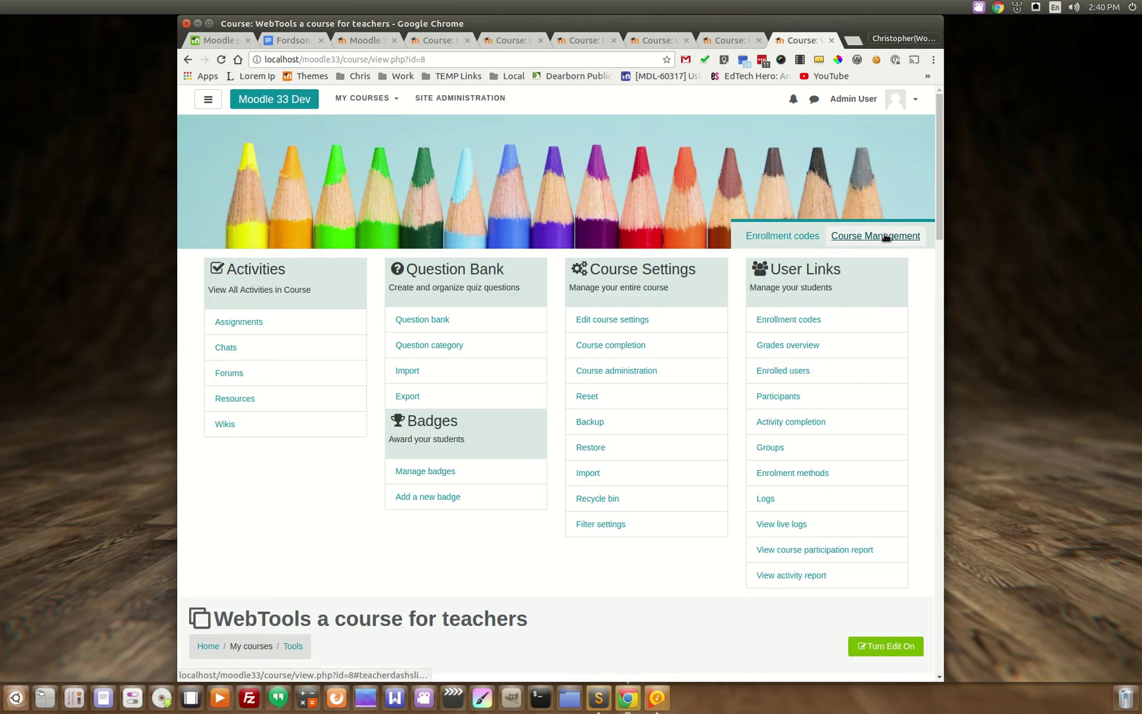
Check that pencils.jpg is the WebTools course summary image, then cancel the settings form unsaved
left_click(619, 320)
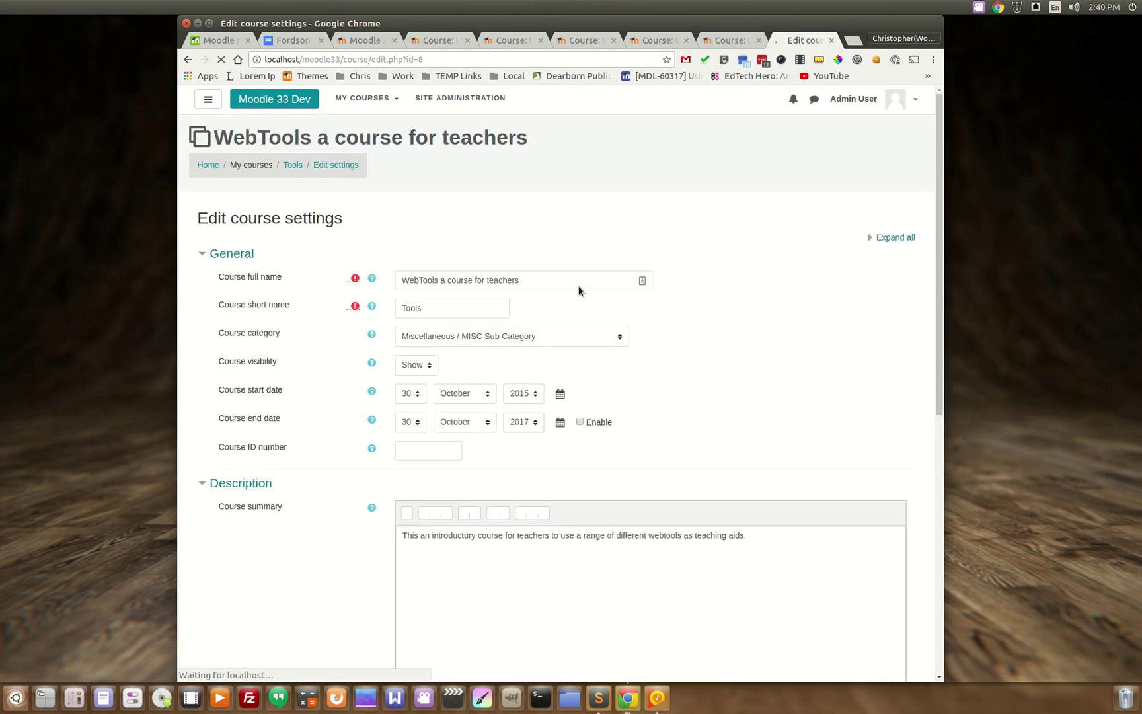
scroll(310, 397, "down", 7)
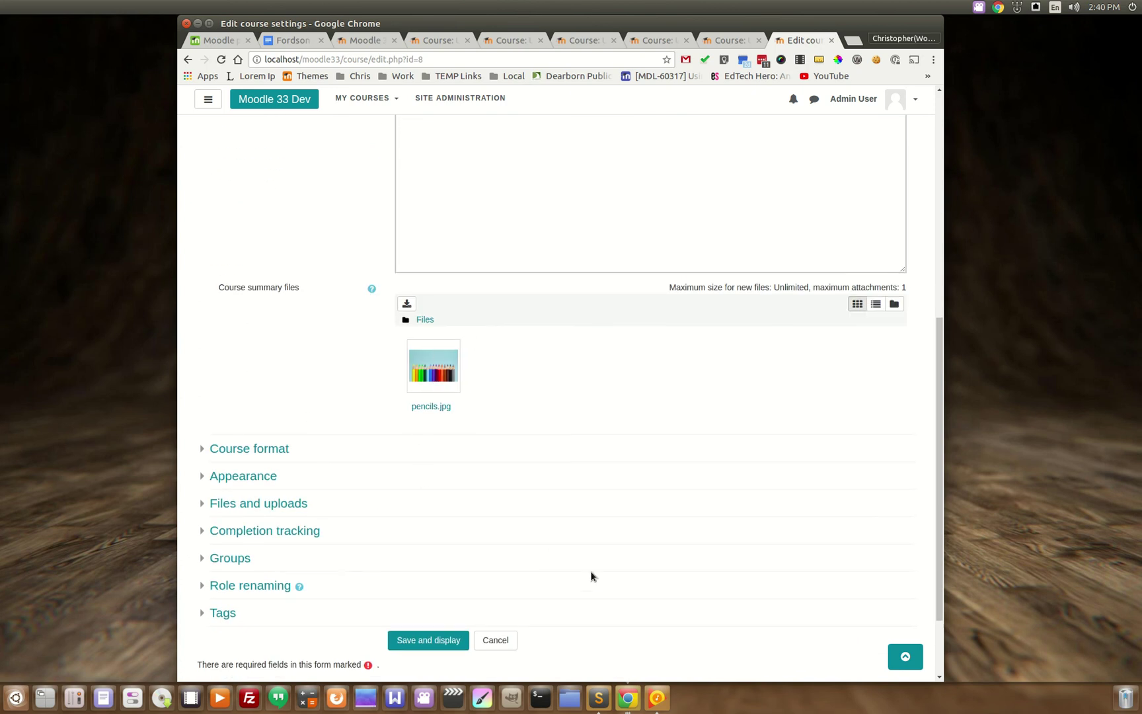
left_click(500, 646)
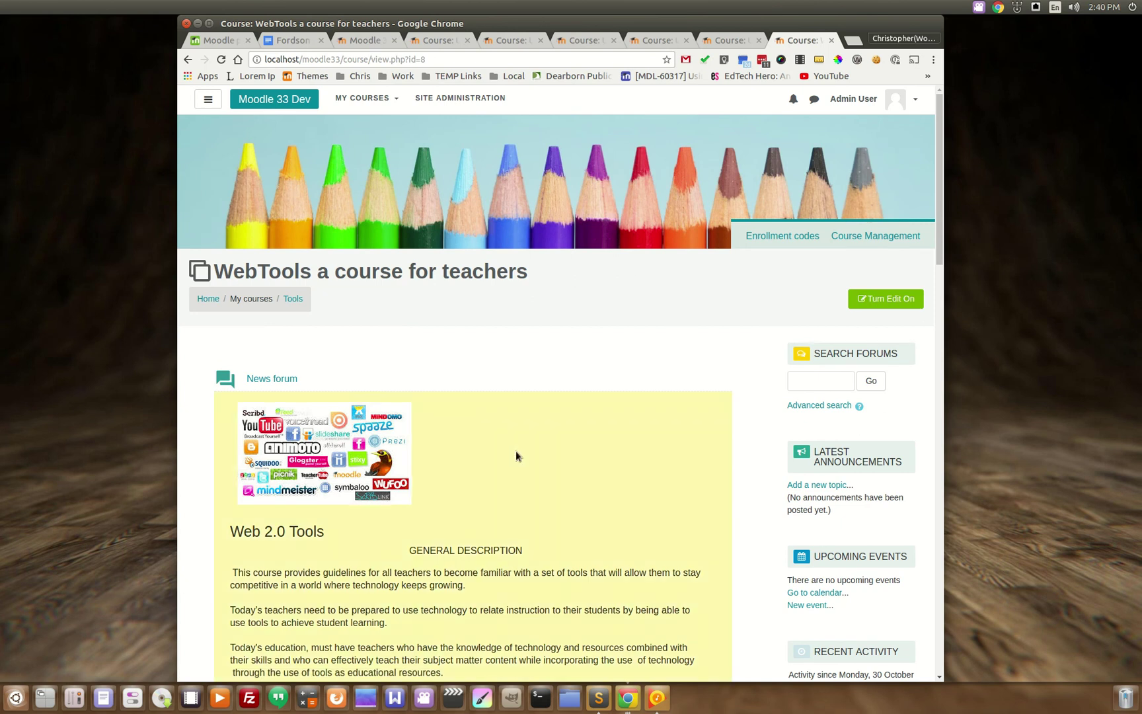
scroll(704, 406, "down", 5)
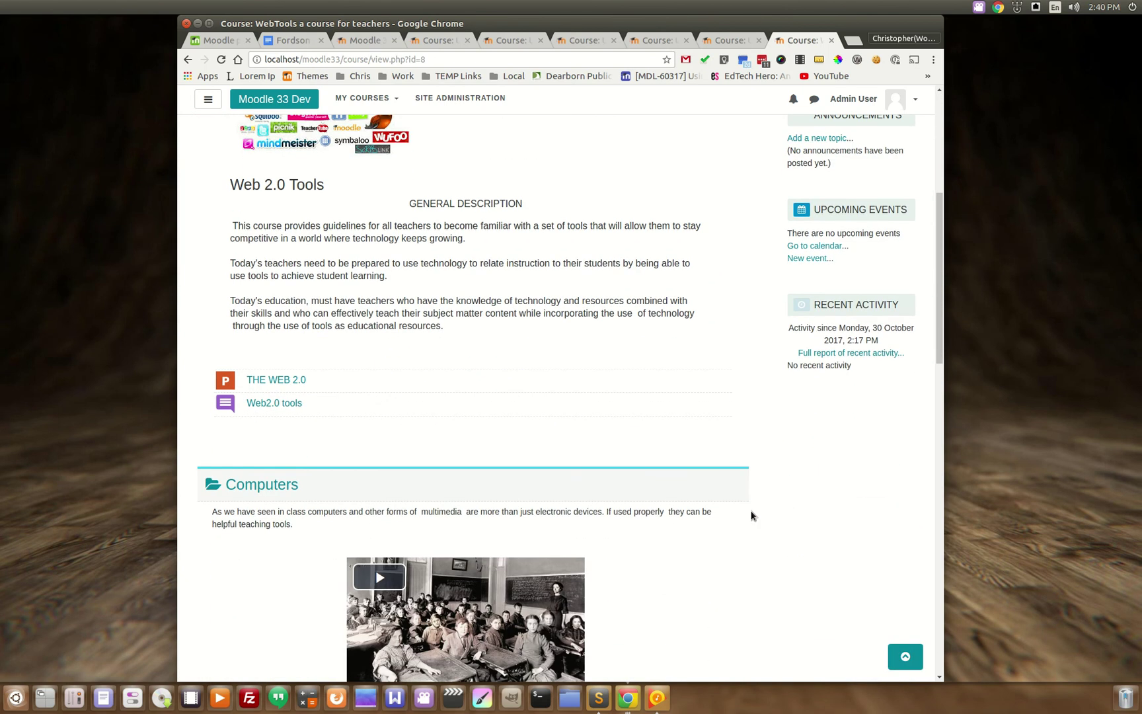
scroll(744, 535, "down", 3)
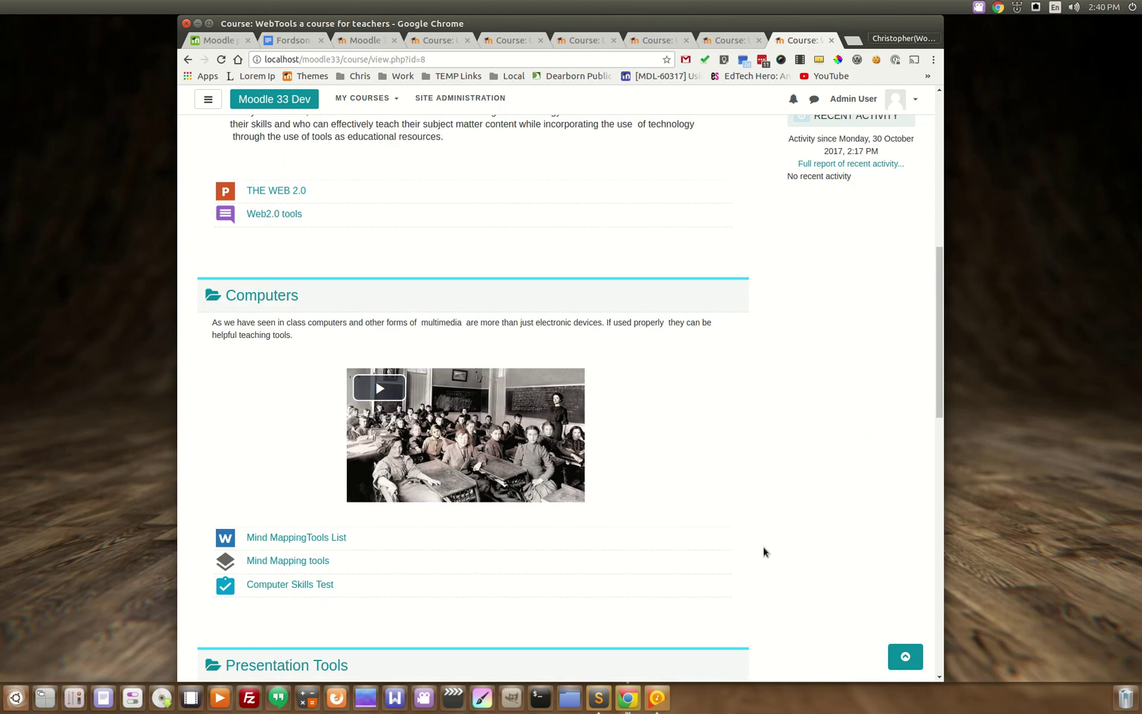
scroll(645, 486, "down", 6)
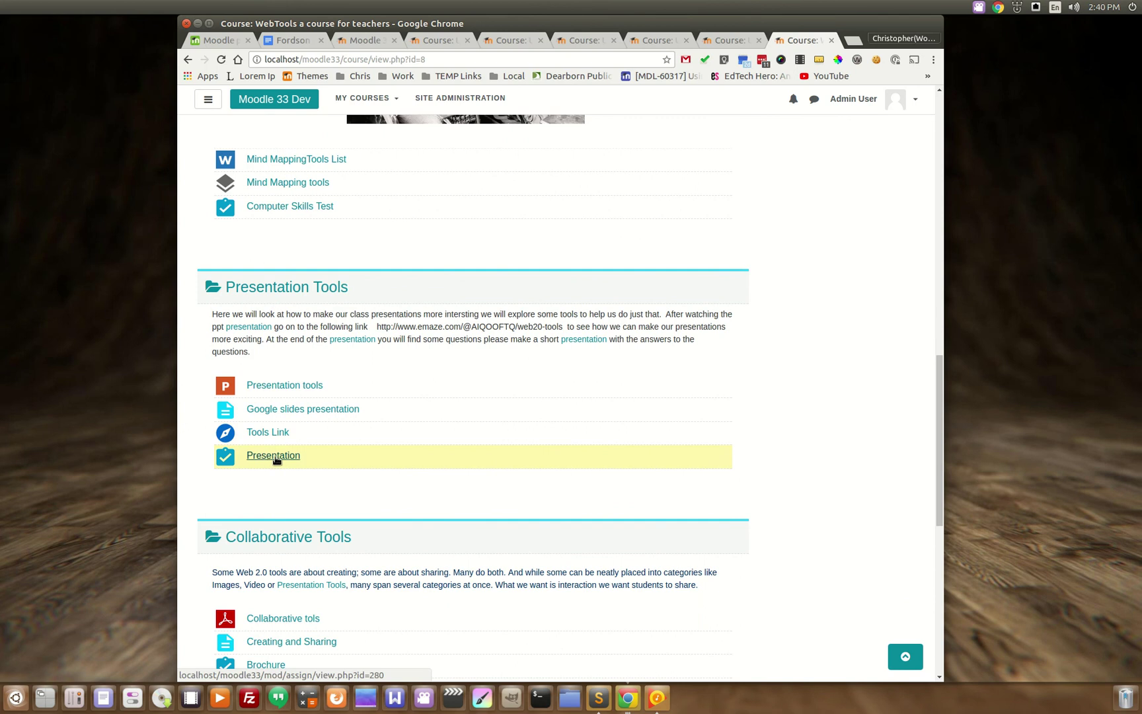
left_click(303, 410)
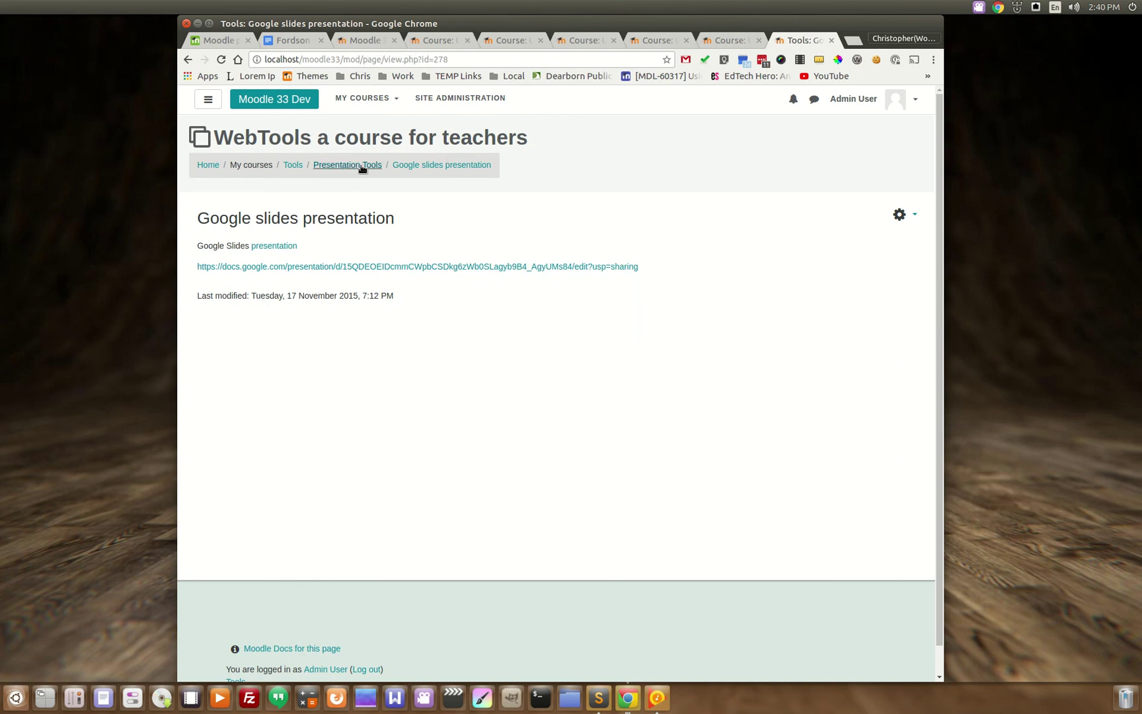
left_click(293, 165)
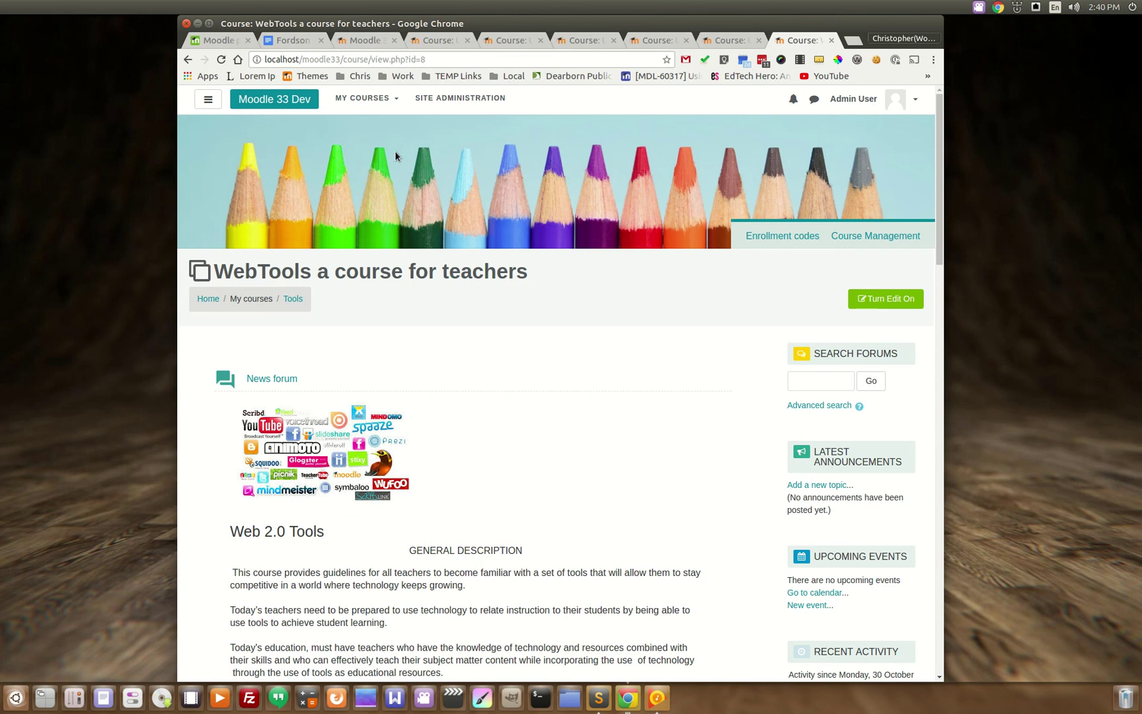
Visit the site front page and News, then confirm Fordson's Theme preset remains Dearborn Public School
left_click(272, 106)
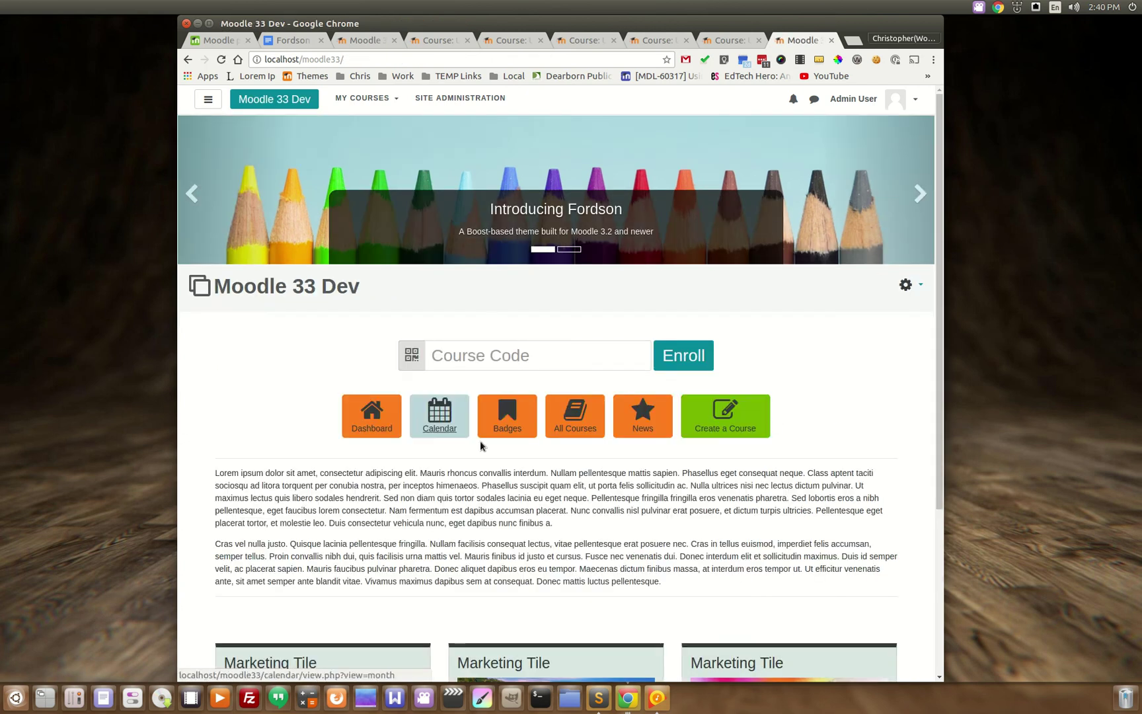
left_click(643, 413)
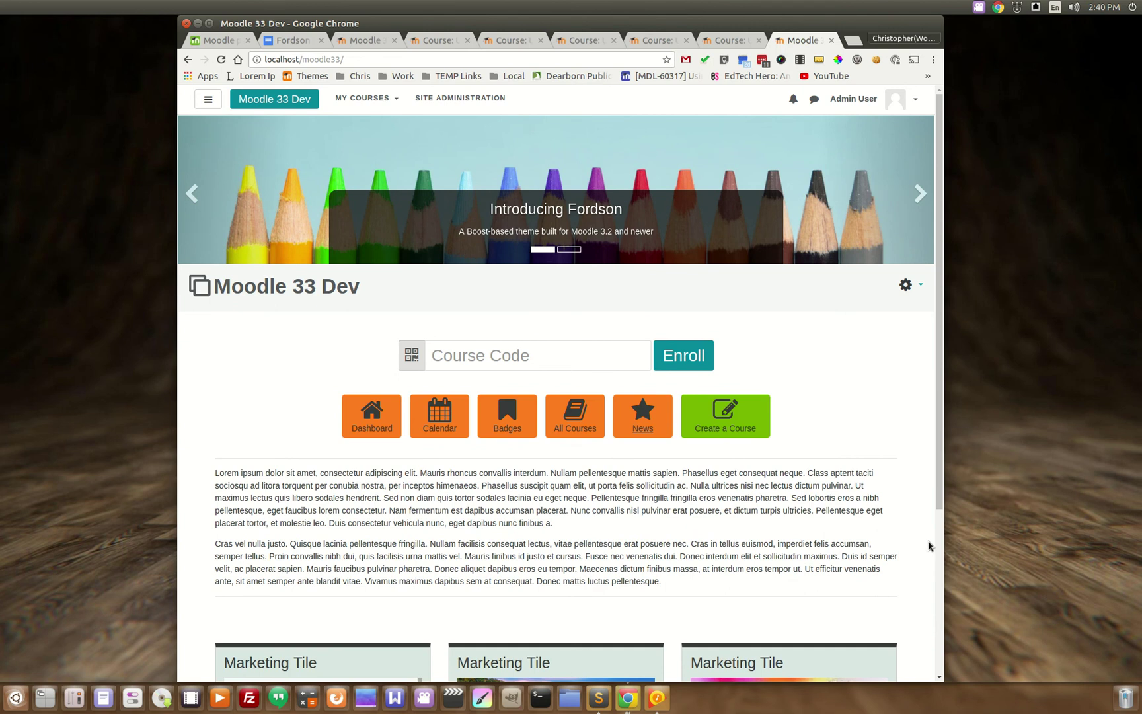
left_click(365, 41)
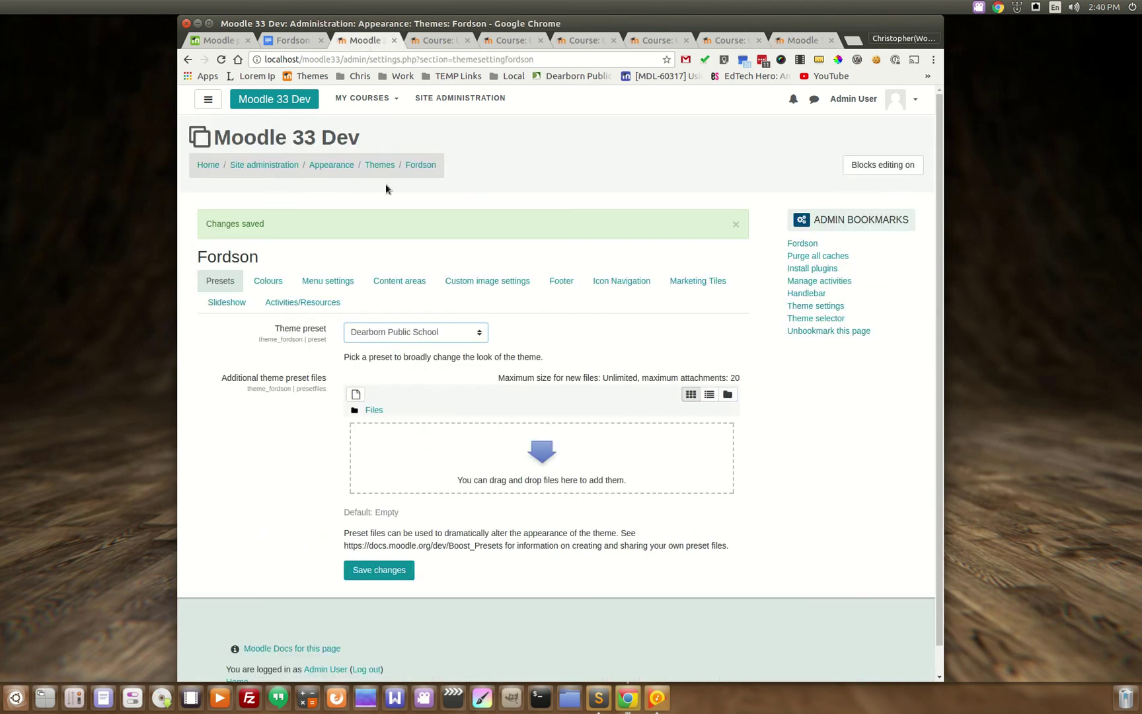
left_click(481, 332)
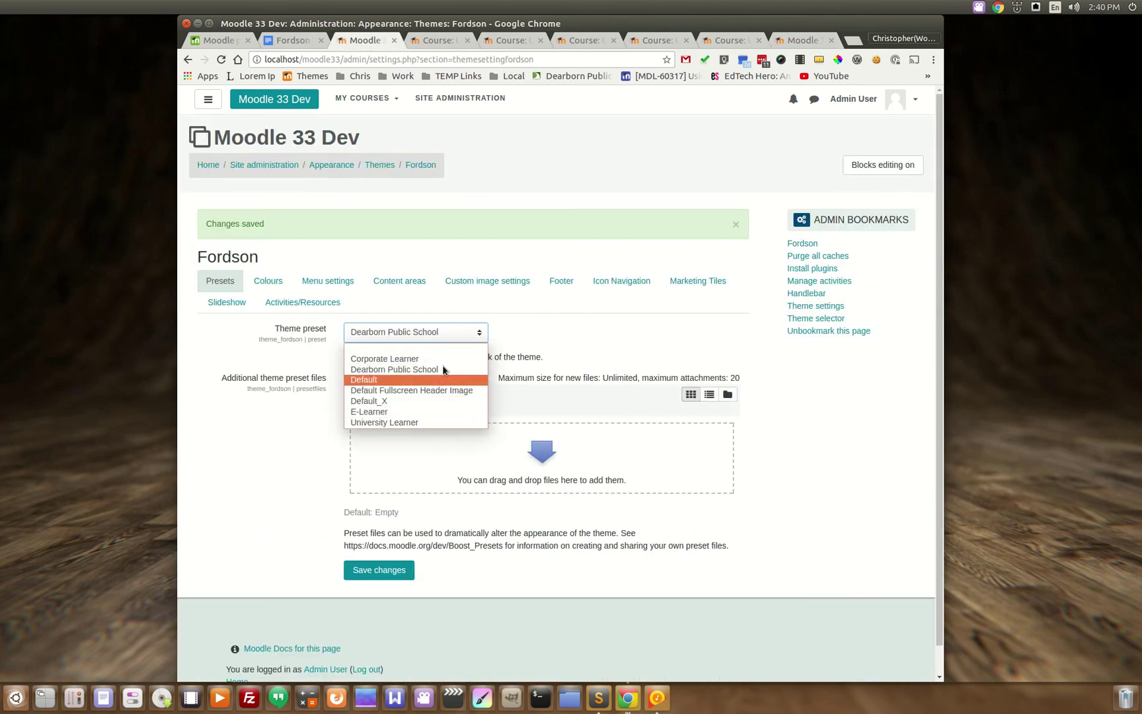
left_click(593, 371)
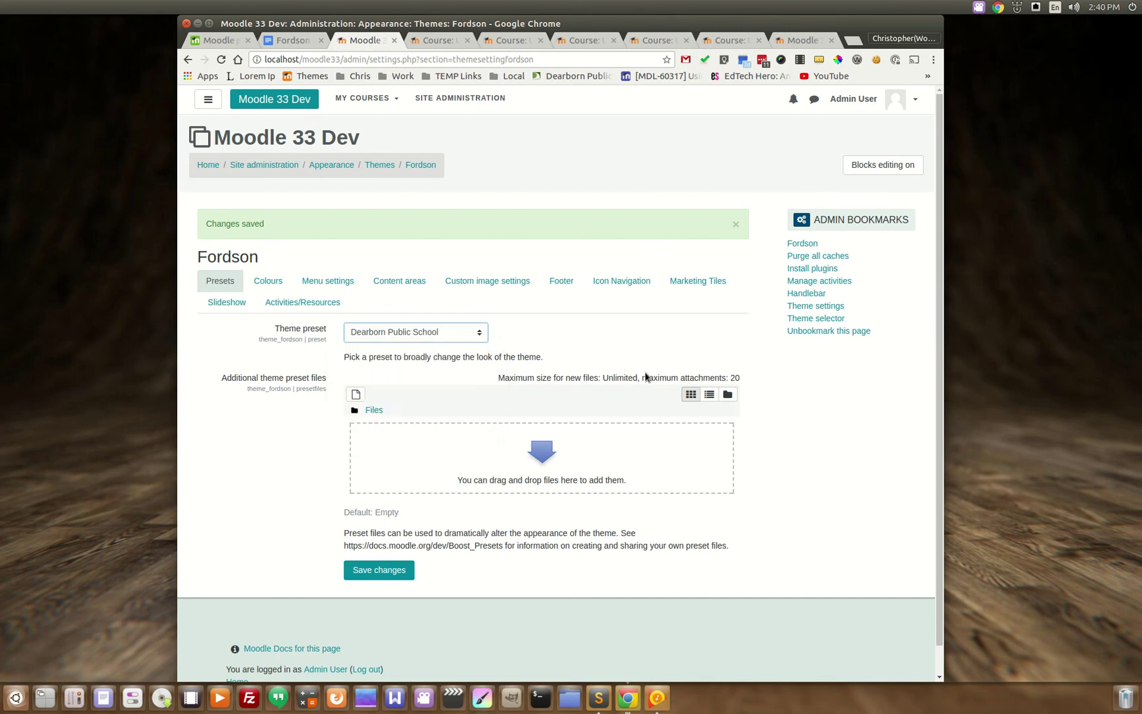